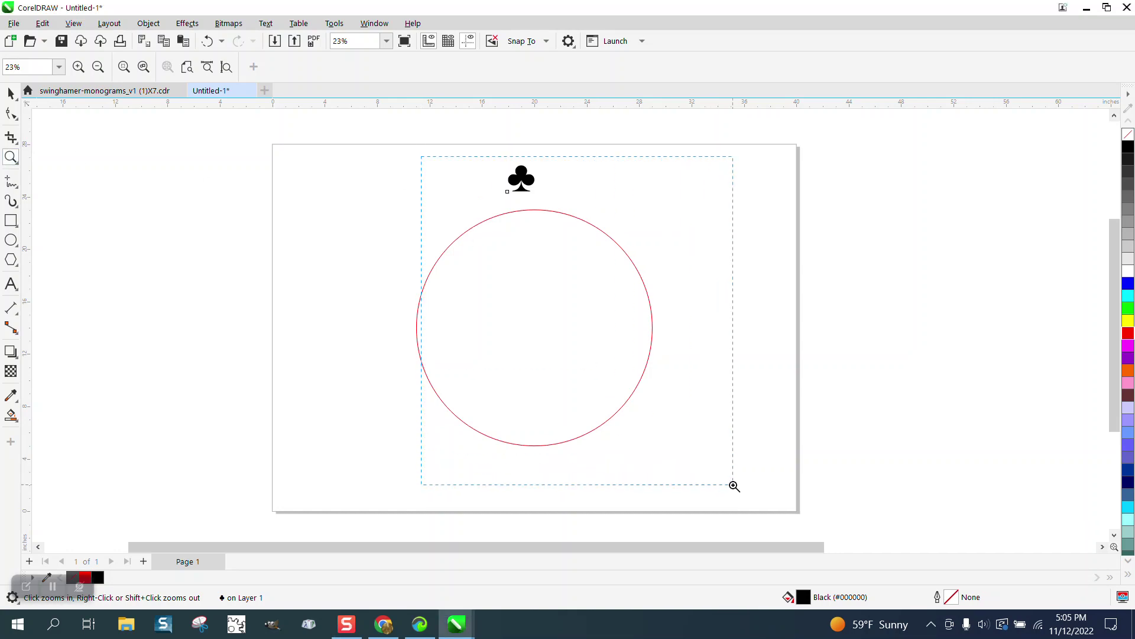
Move the club symbol above the circle, centre it with P, and select it together with the circle.
click(11, 93)
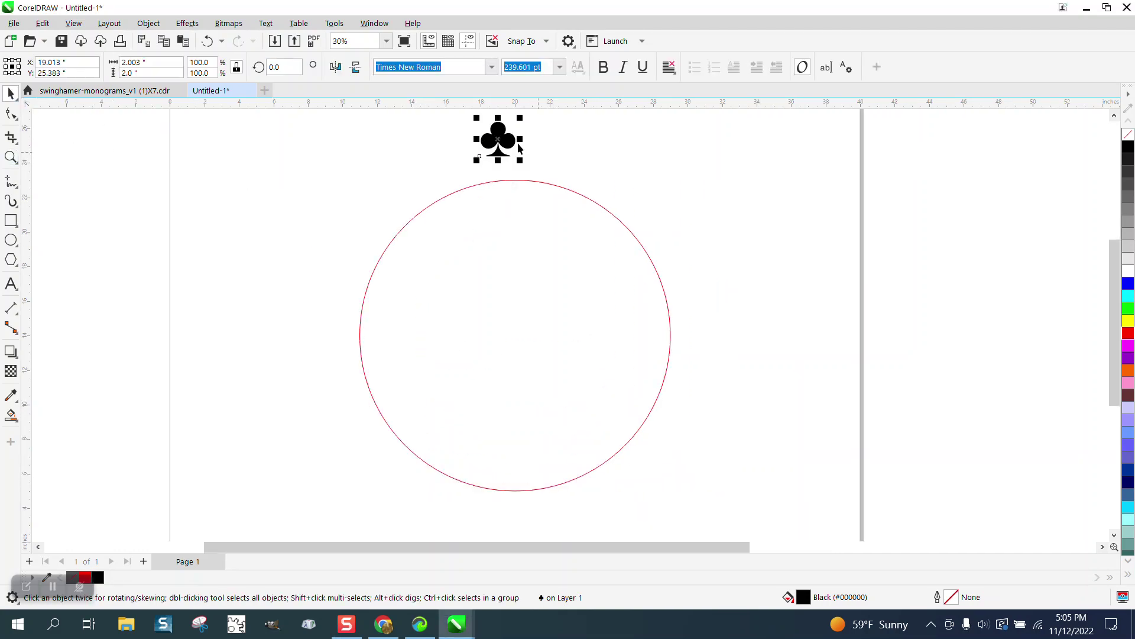
drag(500, 148, 518, 162)
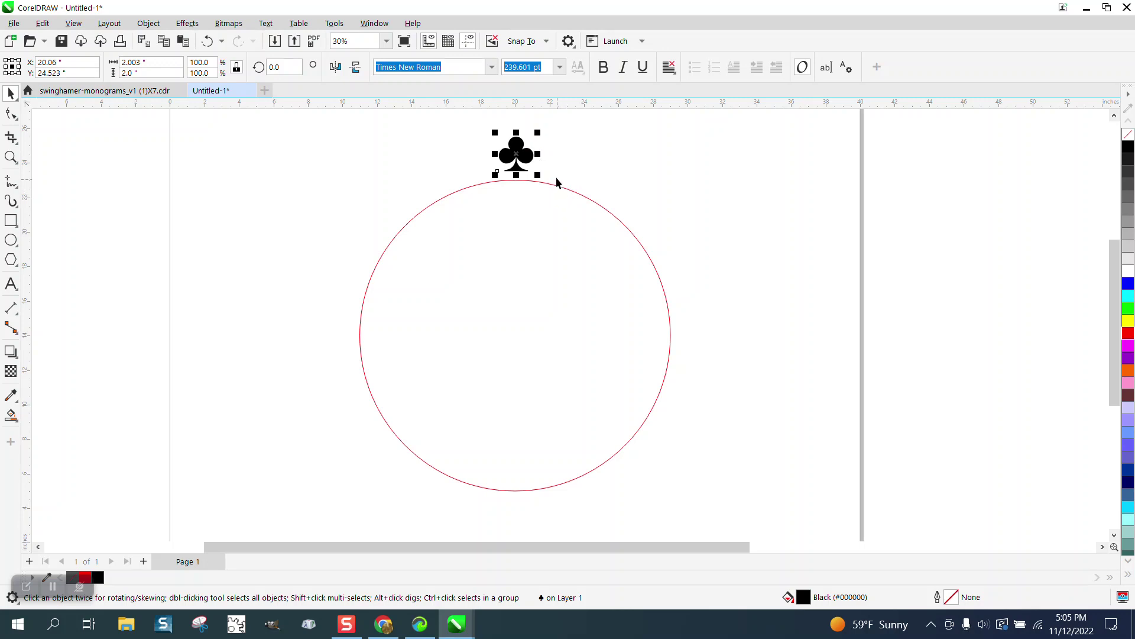
click(558, 235)
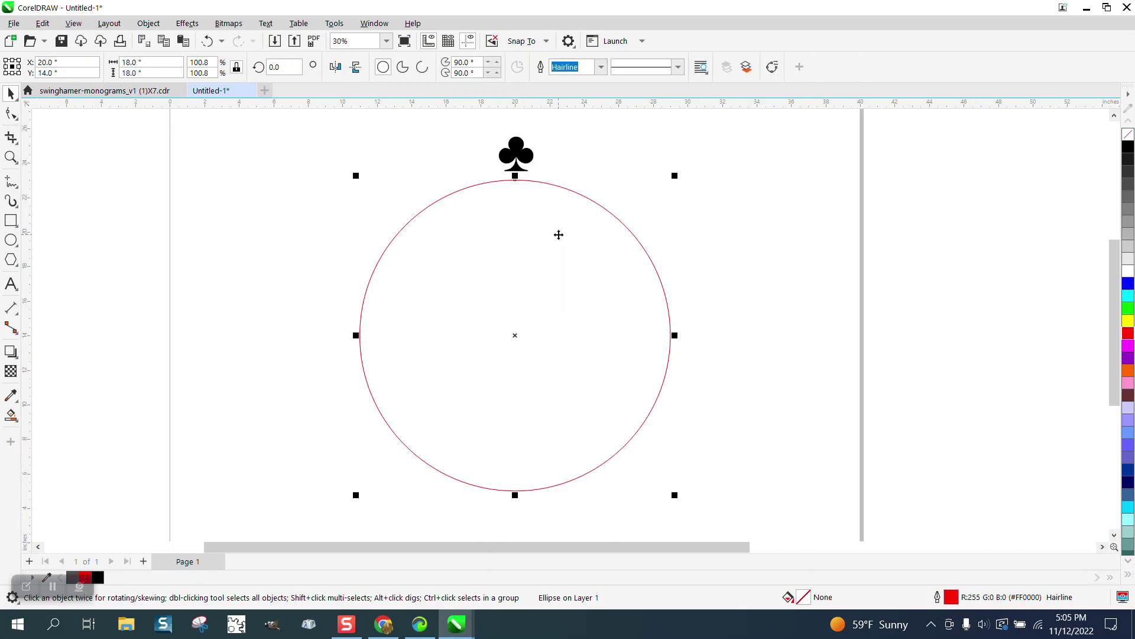
click(527, 160)
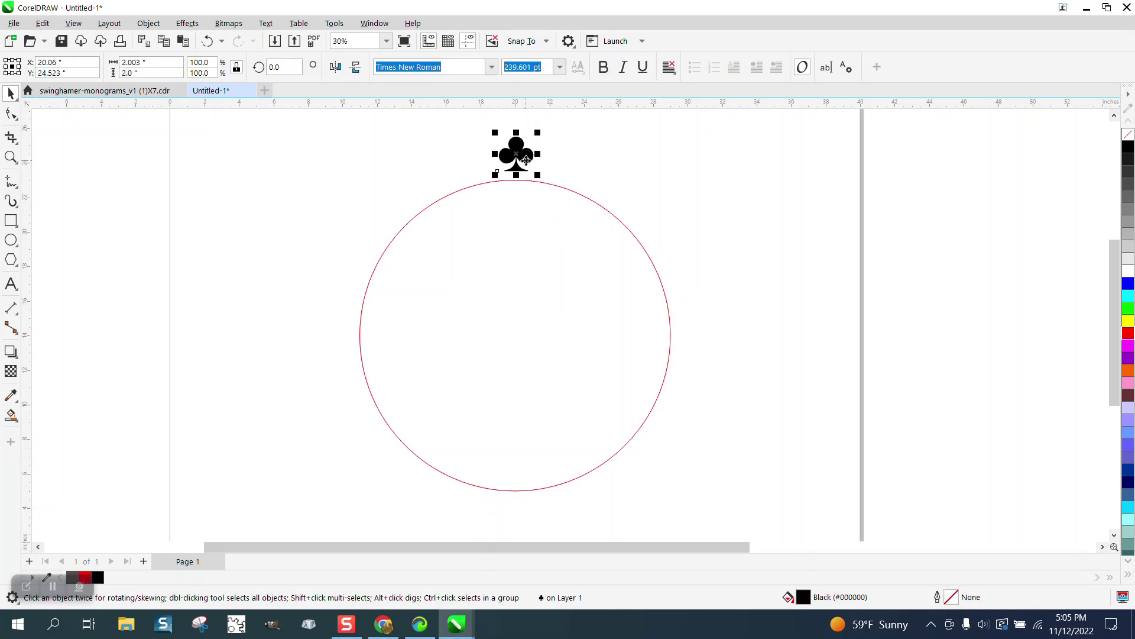
key(p)
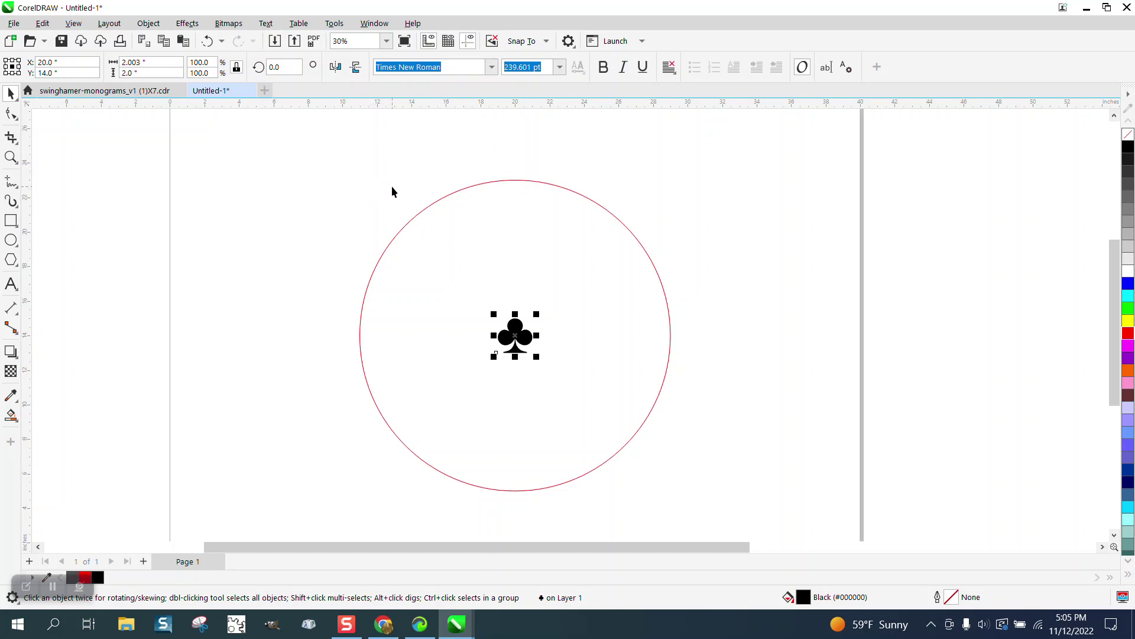
shift+click(479, 186)
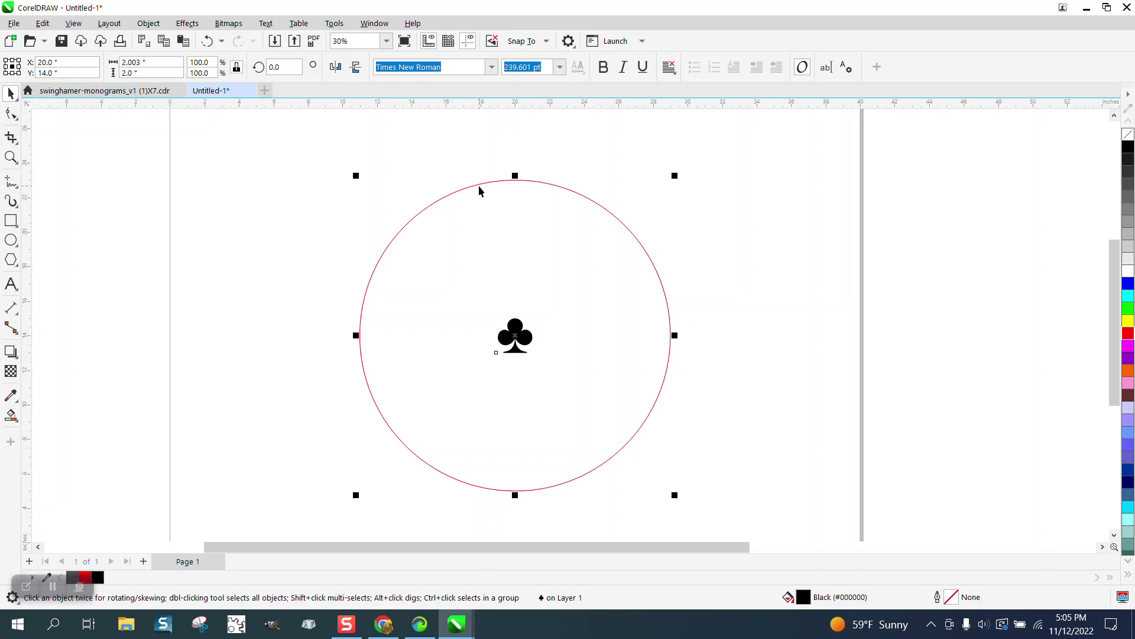
Align the club's top with the circle's top, then nudge the club up onto the circle.
key(t)
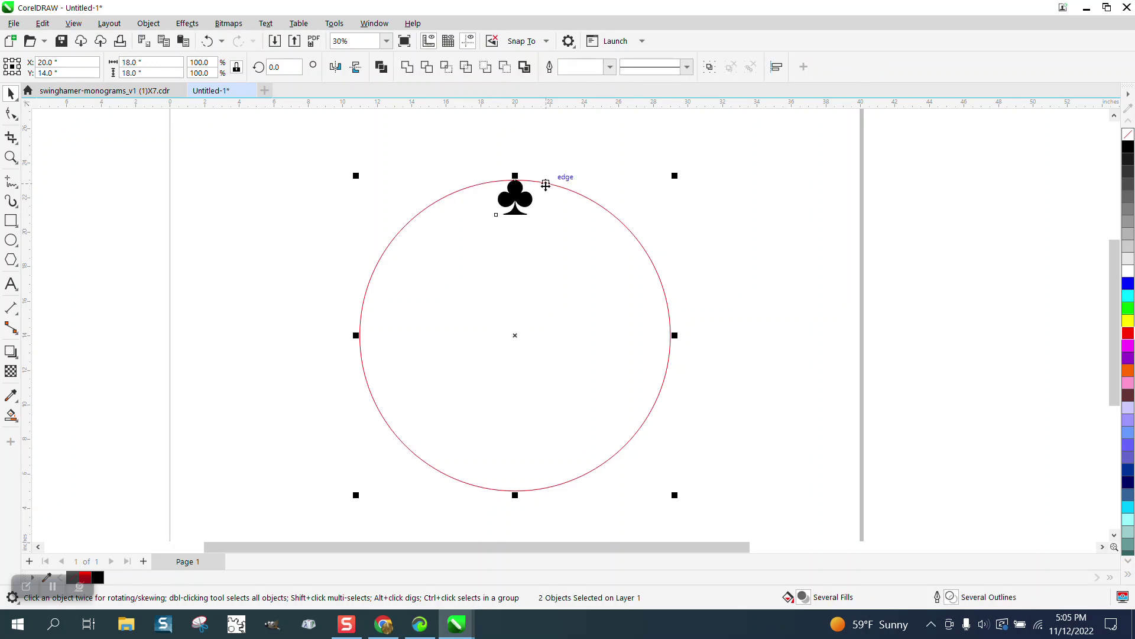
click(541, 188)
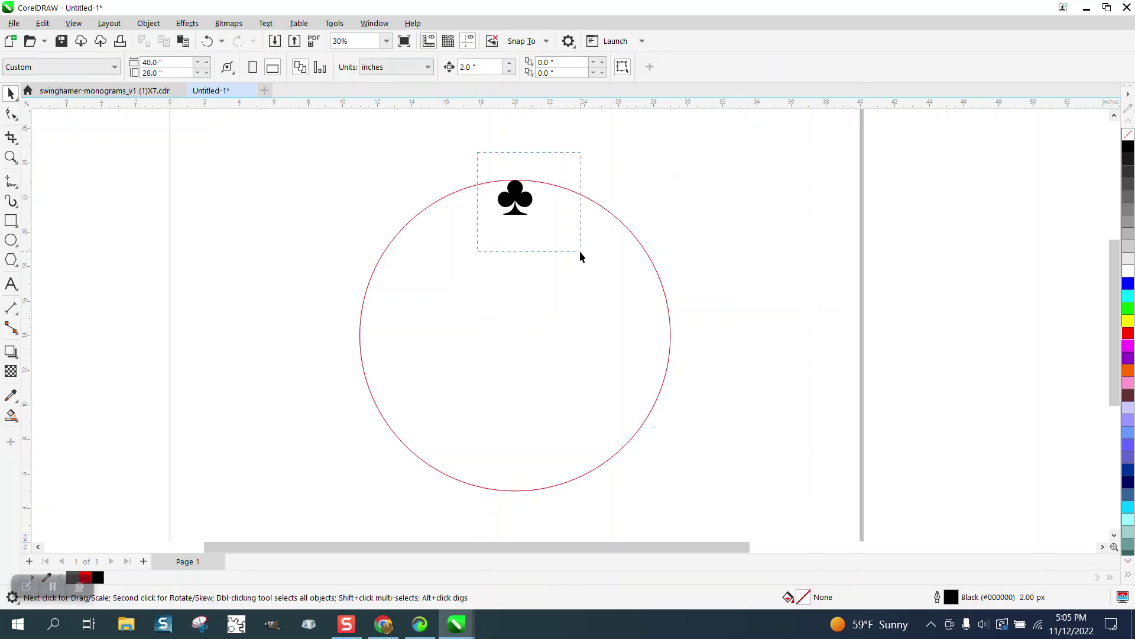
drag(580, 257, 580, 257)
click(486, 137)
click(514, 199)
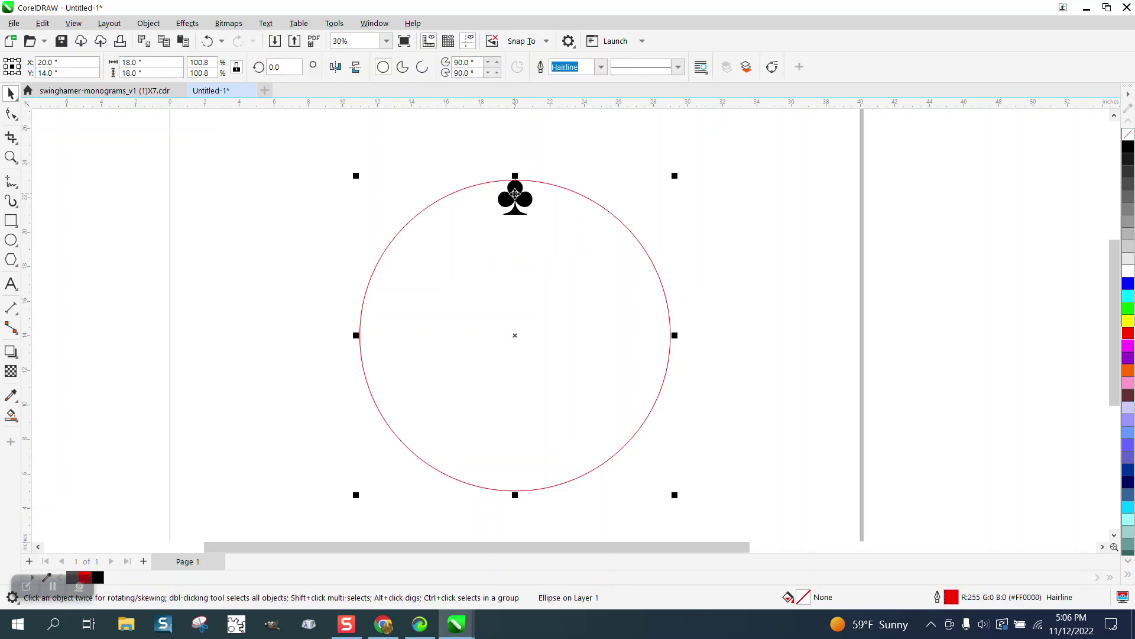
drag(476, 160, 587, 248)
key(Up)
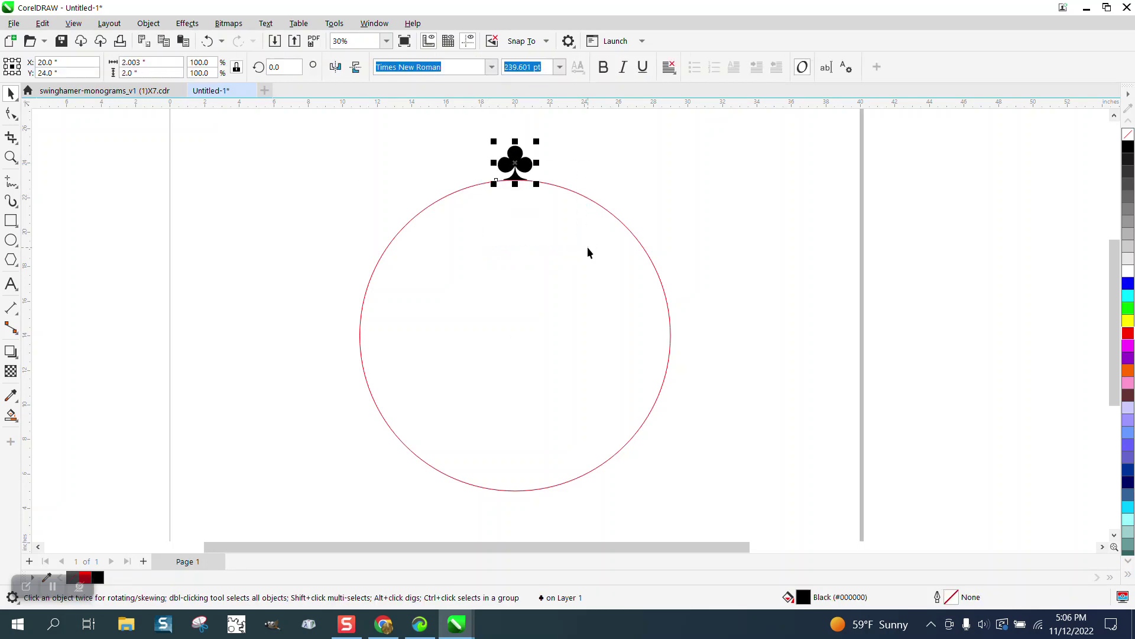
Zoom in to check where the club meets the circle, then put the club into rotate mode.
key(z)
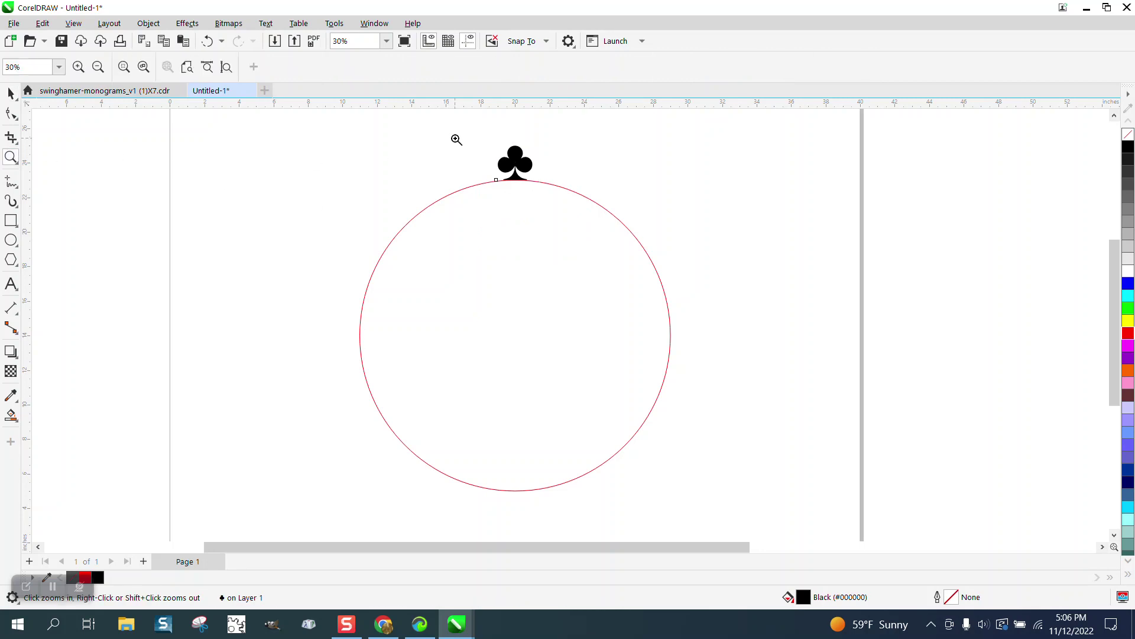
drag(456, 140, 618, 239)
drag(506, 282, 538, 294)
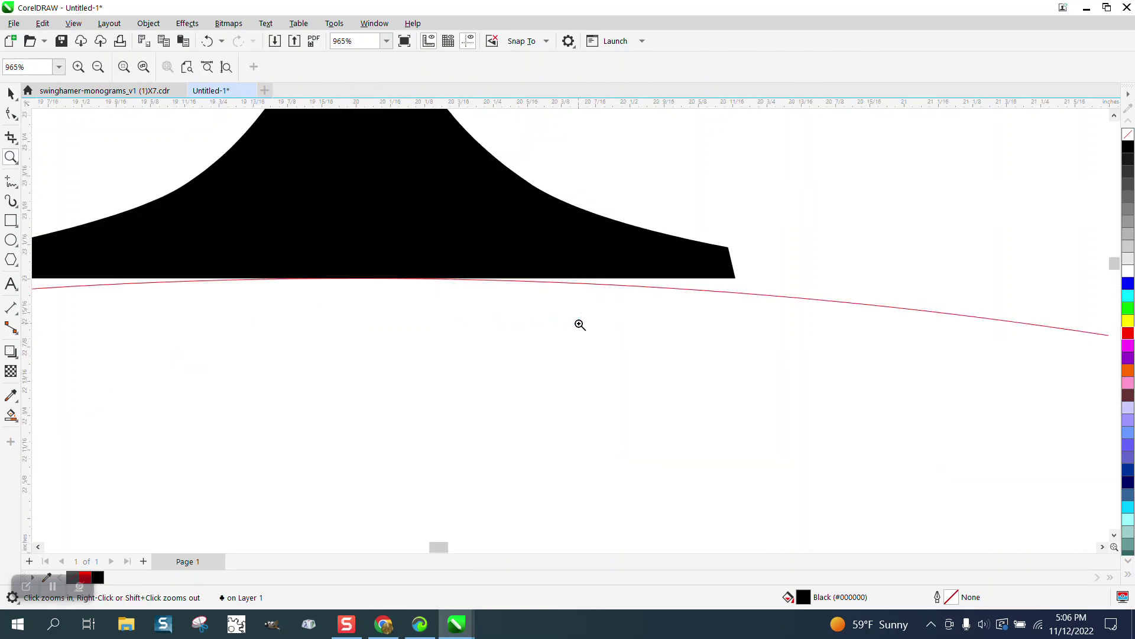
right_click(263, 292)
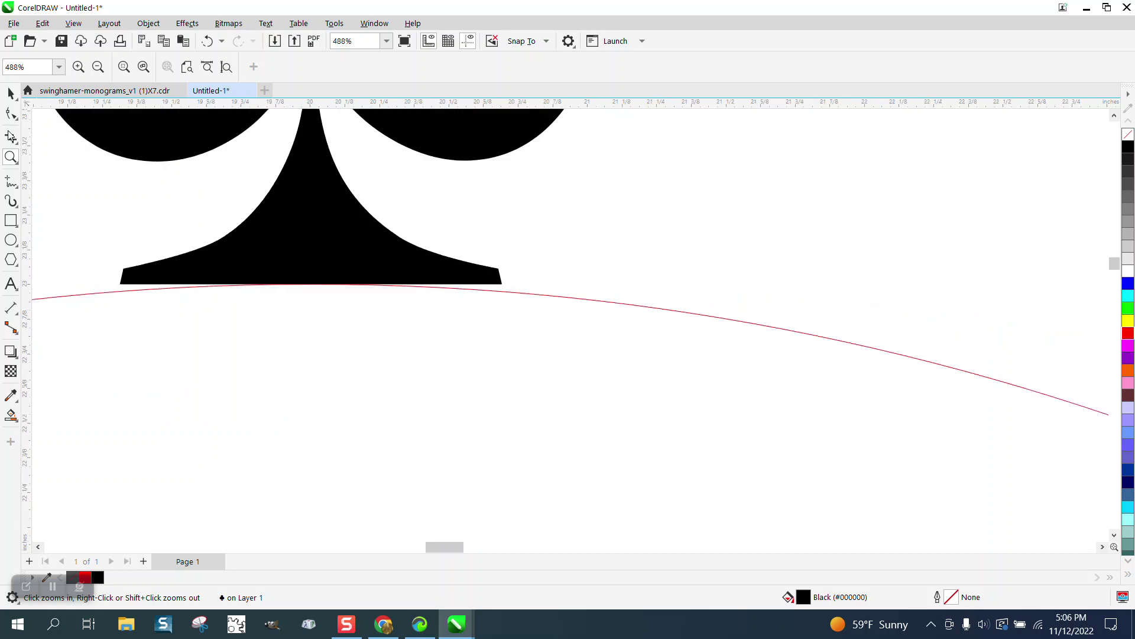
click(10, 94)
click(325, 216)
click(325, 215)
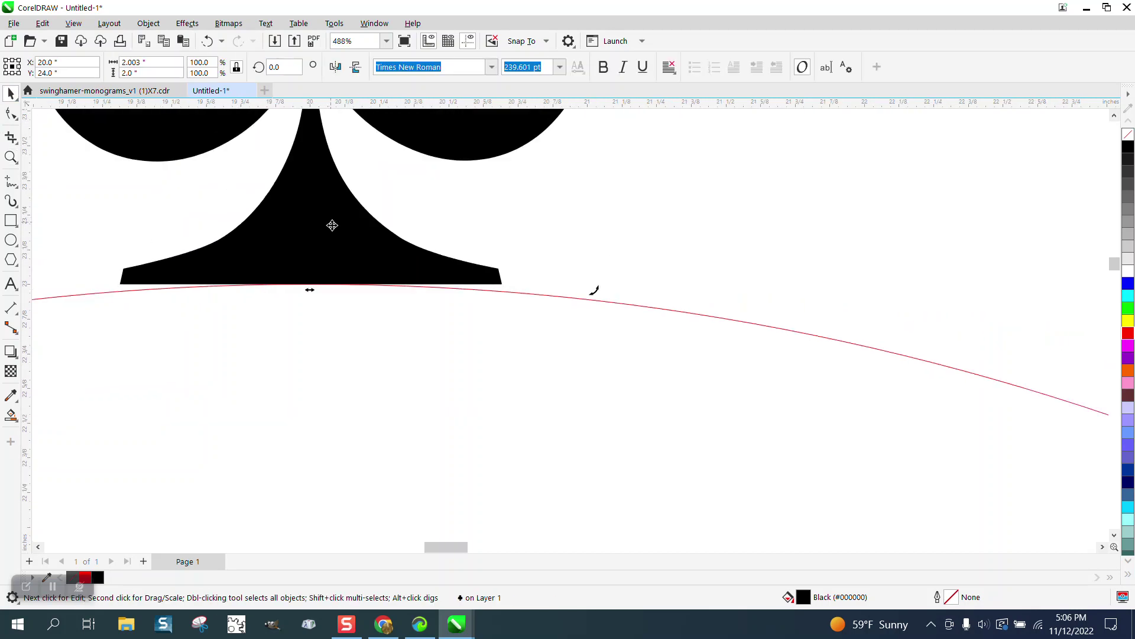
scroll(332, 225, down, 1)
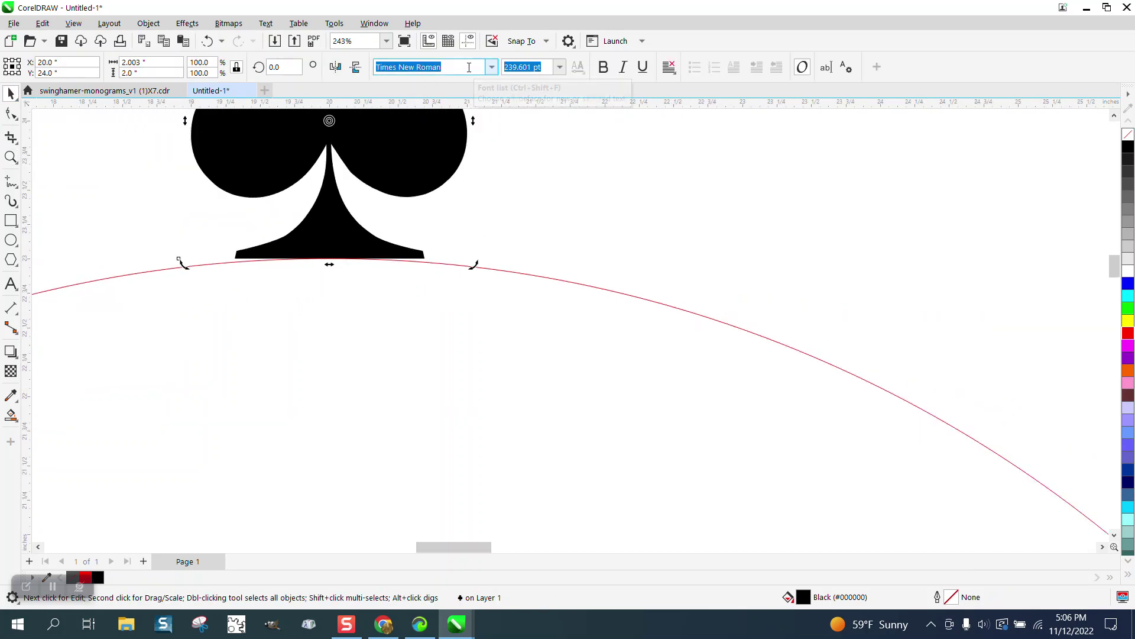
Convert the club symbol to curves and zoom in on its base.
click(157, 26)
click(202, 378)
click(11, 157)
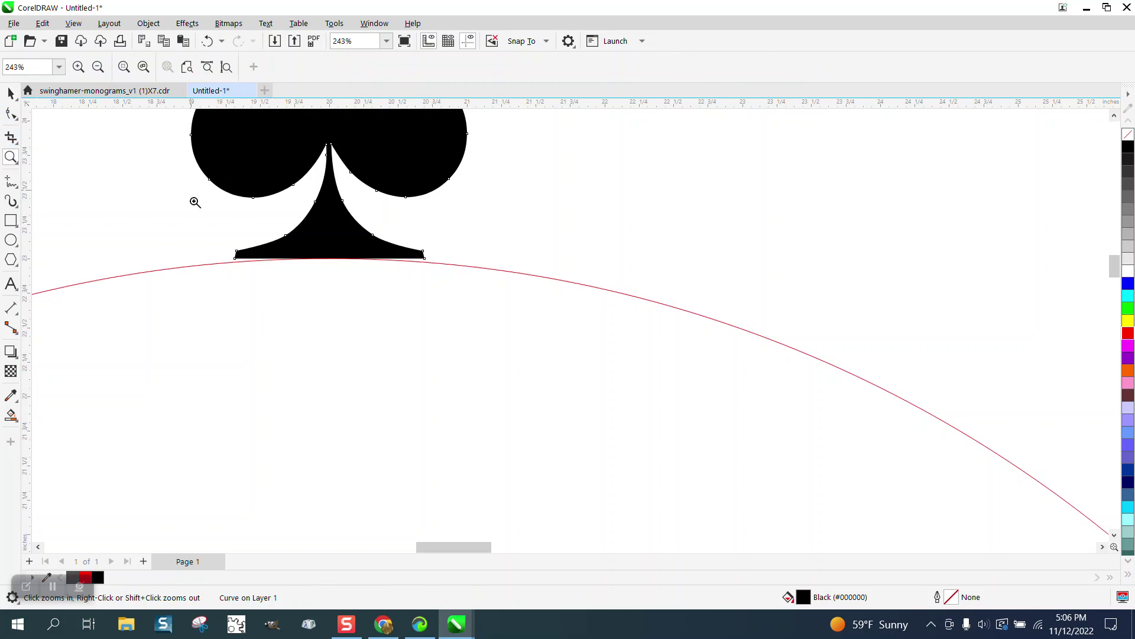
click(273, 263)
Pull the club's bottom corner nodes onto the circle and add a middle base node.
click(18, 117)
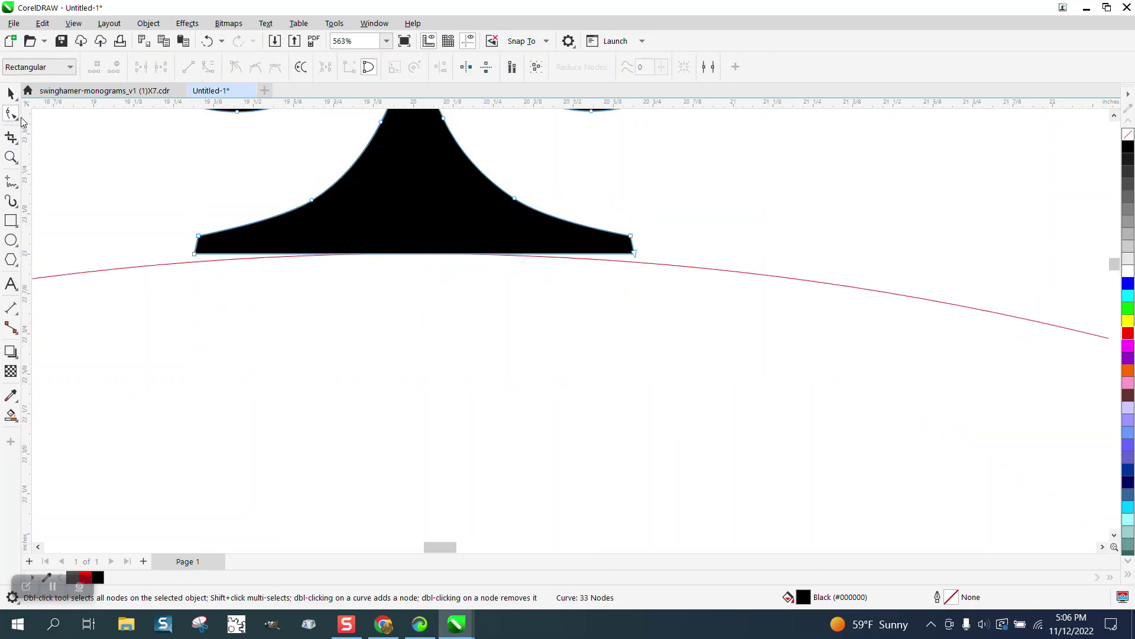
drag(194, 254, 195, 261)
drag(634, 255, 637, 261)
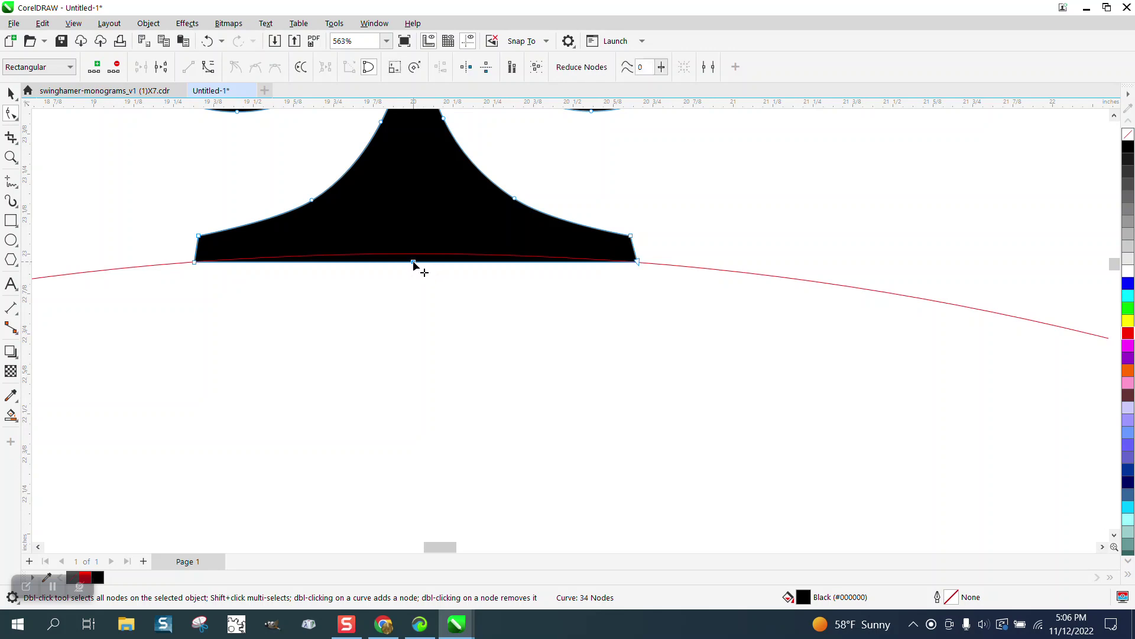
double_click(414, 262)
drag(414, 262, 416, 256)
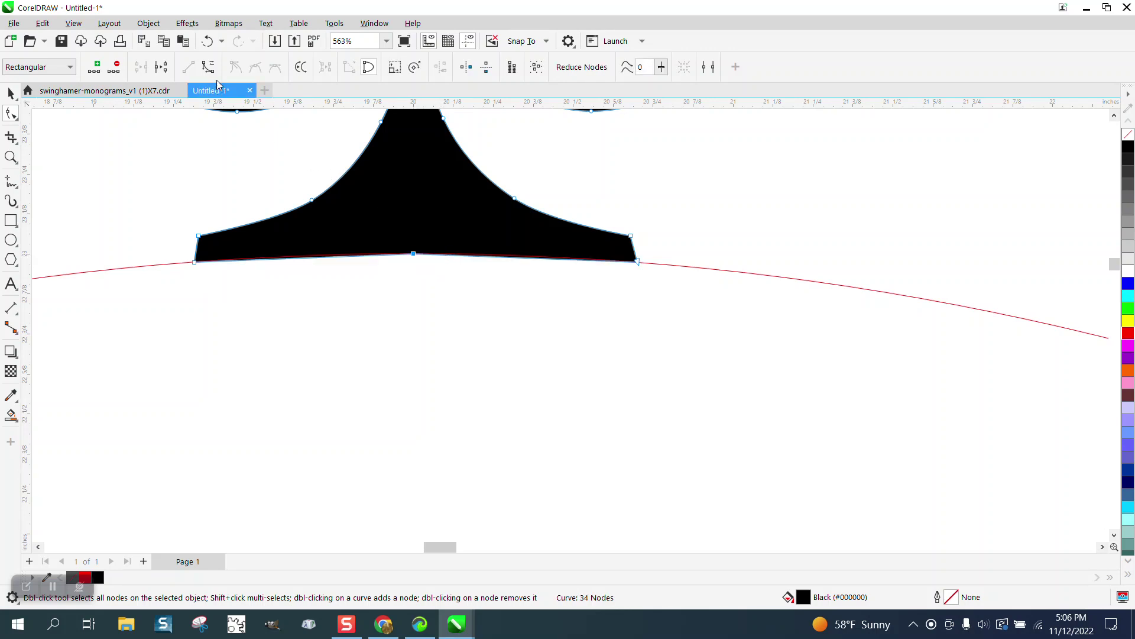
click(207, 41)
scroll(408, 260, down, 3)
scroll(412, 264, down, 5)
Select the club and circle together and trim the club against the circle.
key(space)
key(space)
scroll(303, 205, down, 2)
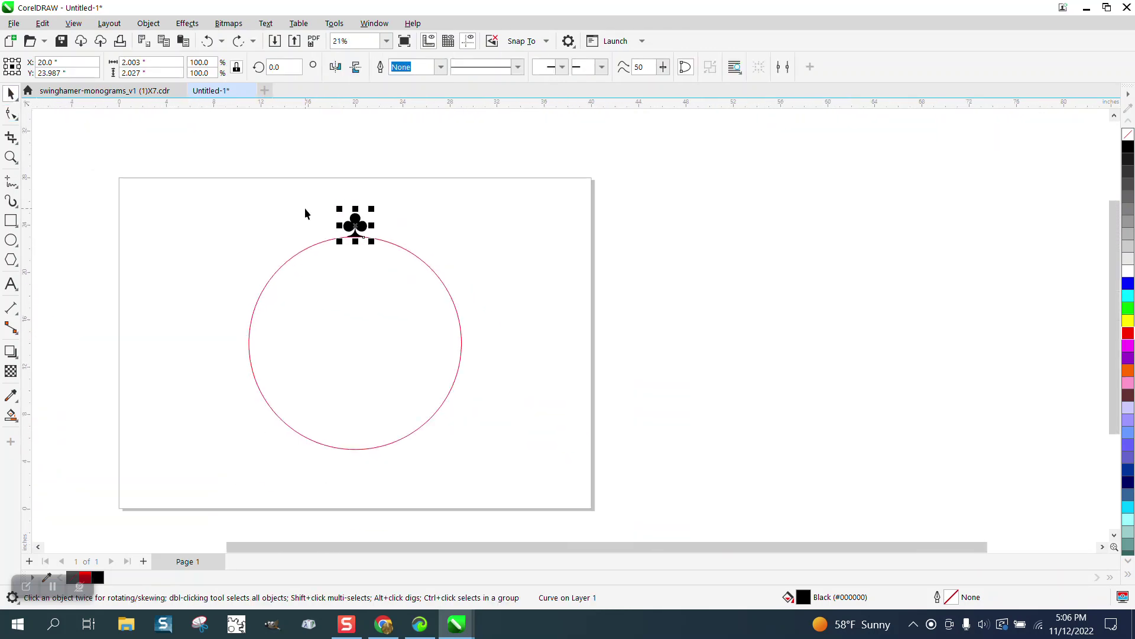
drag(239, 180, 542, 503)
click(427, 67)
Zoom in and drag the club's rotation centre down to the circle's centre.
click(11, 157)
drag(349, 221, 396, 251)
drag(224, 264, 499, 375)
scroll(467, 327, down, 3)
click(10, 93)
click(427, 216)
scroll(427, 216, down, 2)
scroll(516, 220, down, 2)
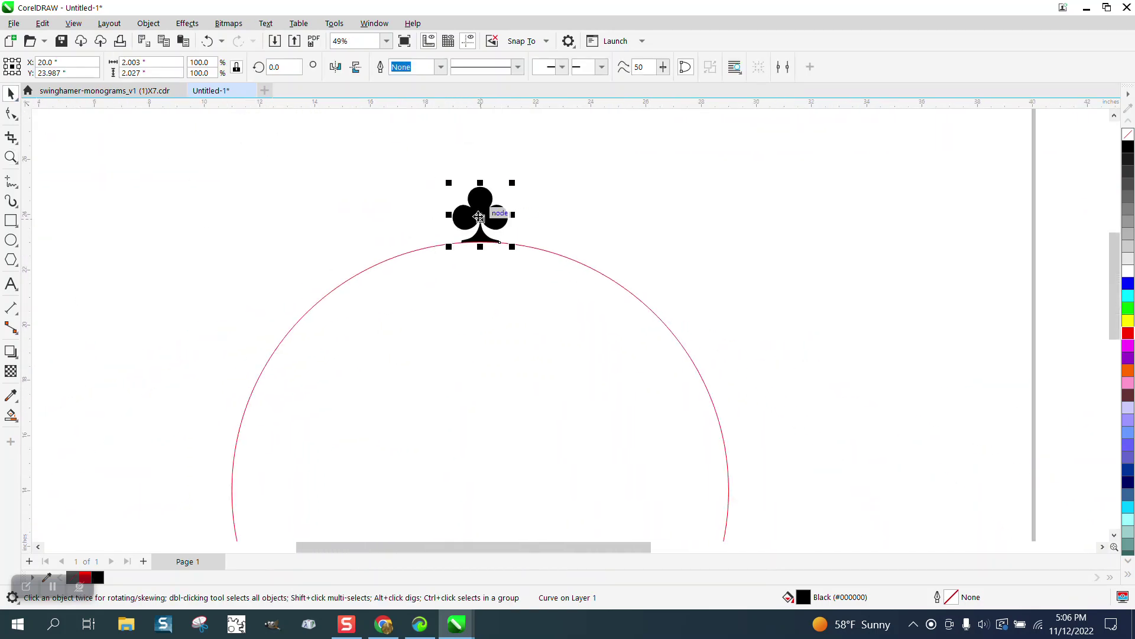
click(479, 215)
scroll(480, 214, down, 1)
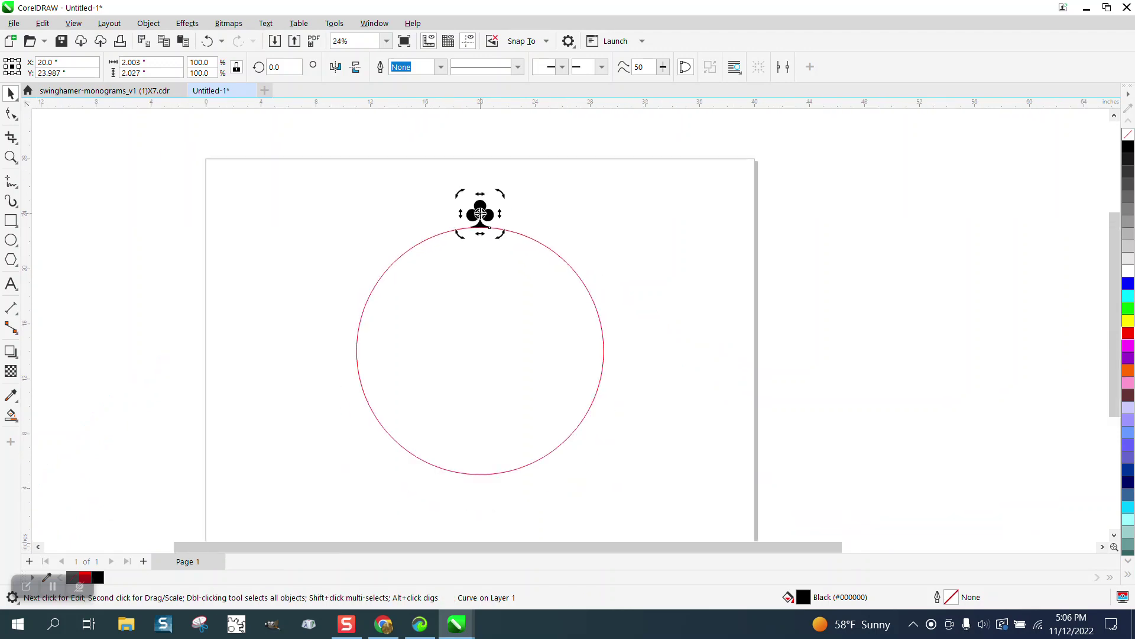
drag(480, 214, 483, 345)
Reselect the club and zoom on the club and circle to show its rotation handles.
key(Escape)
click(481, 212)
click(482, 211)
click(11, 156)
drag(382, 170, 698, 417)
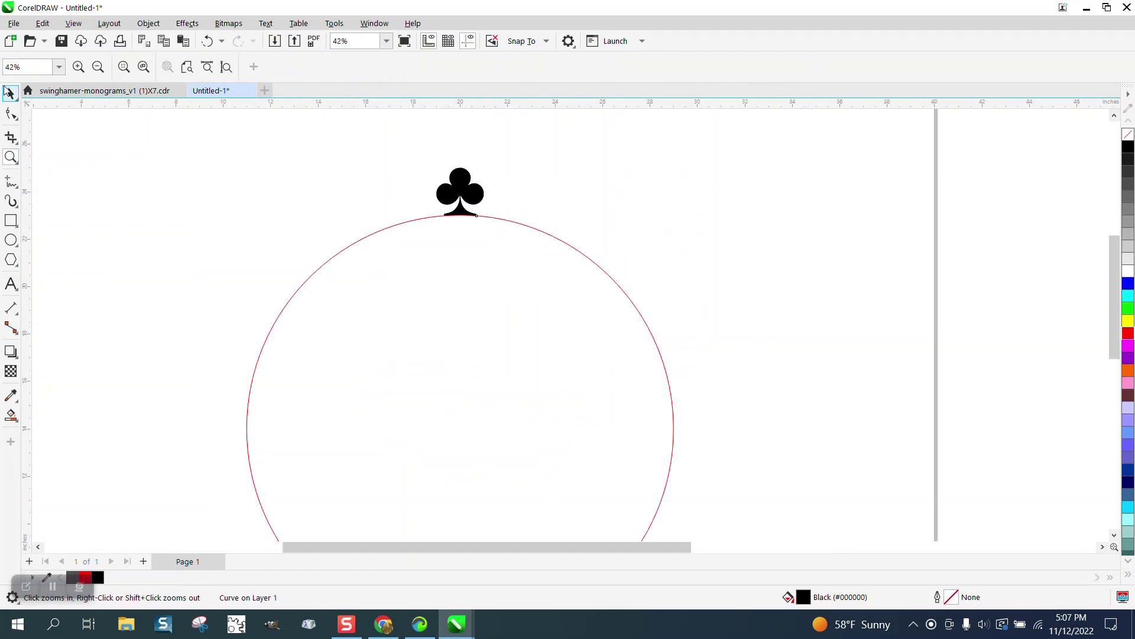
click(8, 92)
click(467, 197)
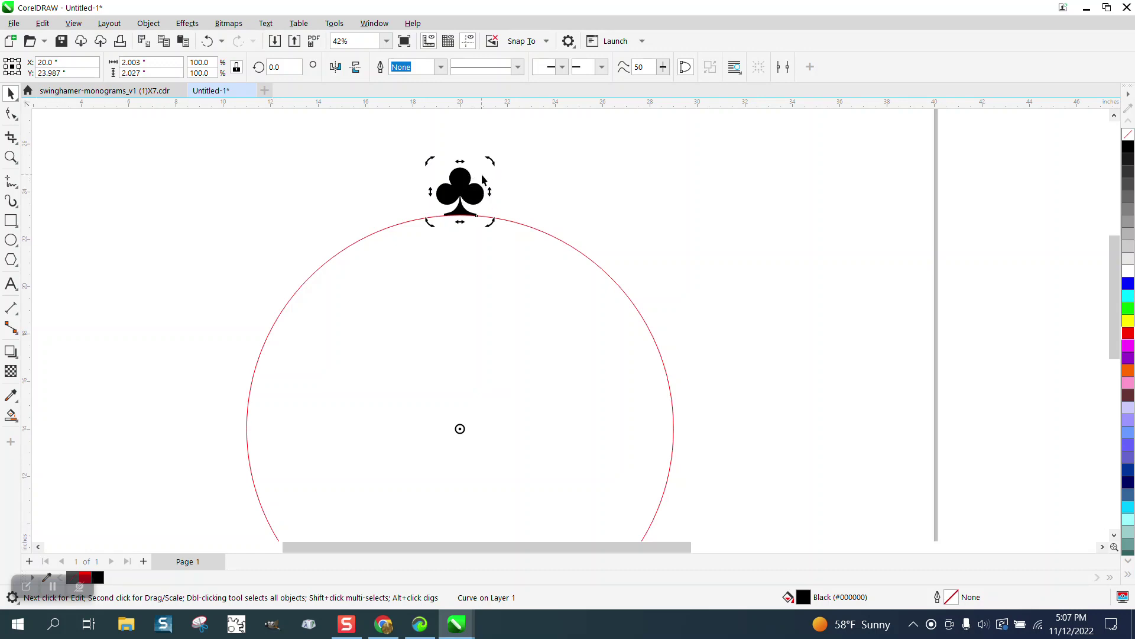
Rotate the club 12° around the circle's centre and repeat to add more rotated copies.
drag(489, 162, 434, 167)
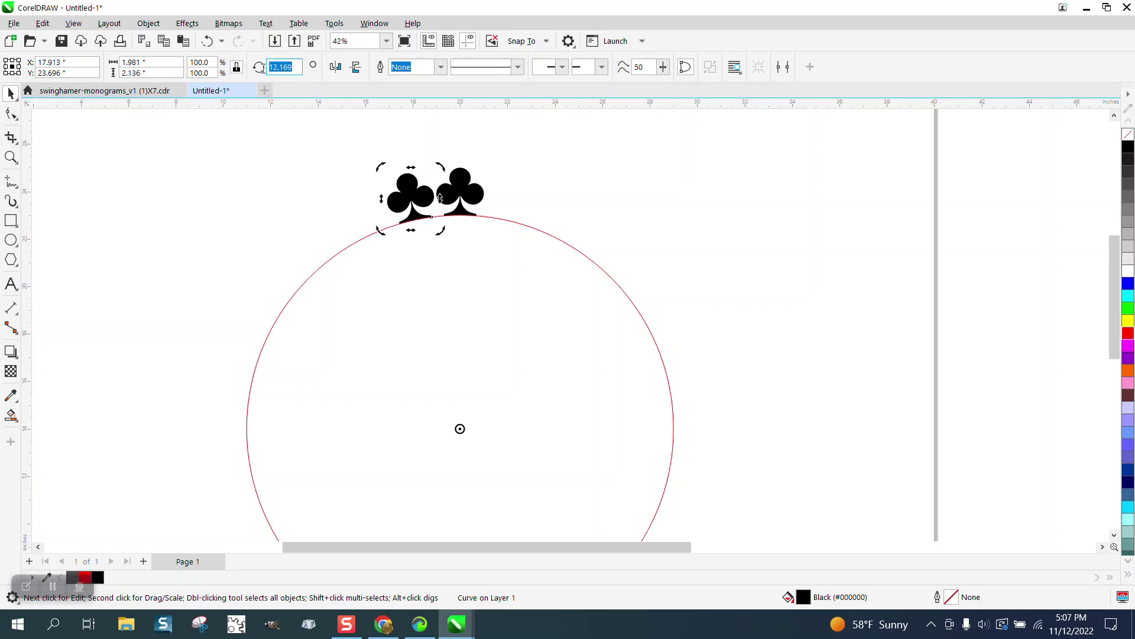
text(12)
key(Return)
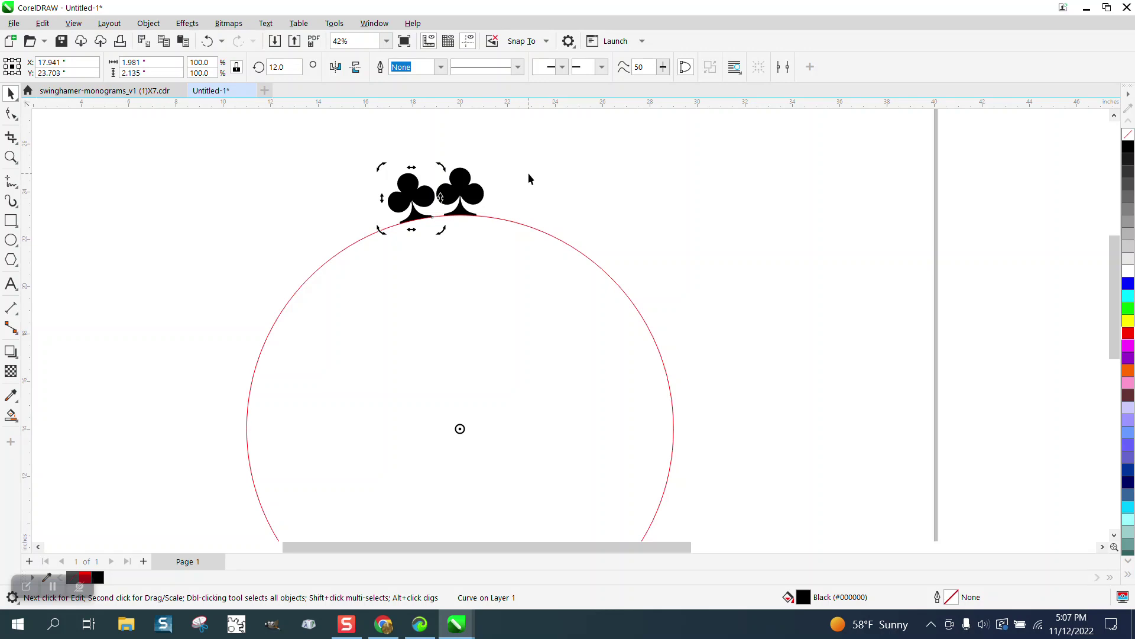
key(ctrl+r)
key(ctrl+r)
key(ctrl+r)
key(ctrl+r)
key(ctrl+r)
key(ctrl+r)
key(ctrl+r)
key(ctrl+r)
key(ctrl+r)
key(ctrl+r)
key(ctrl+r)
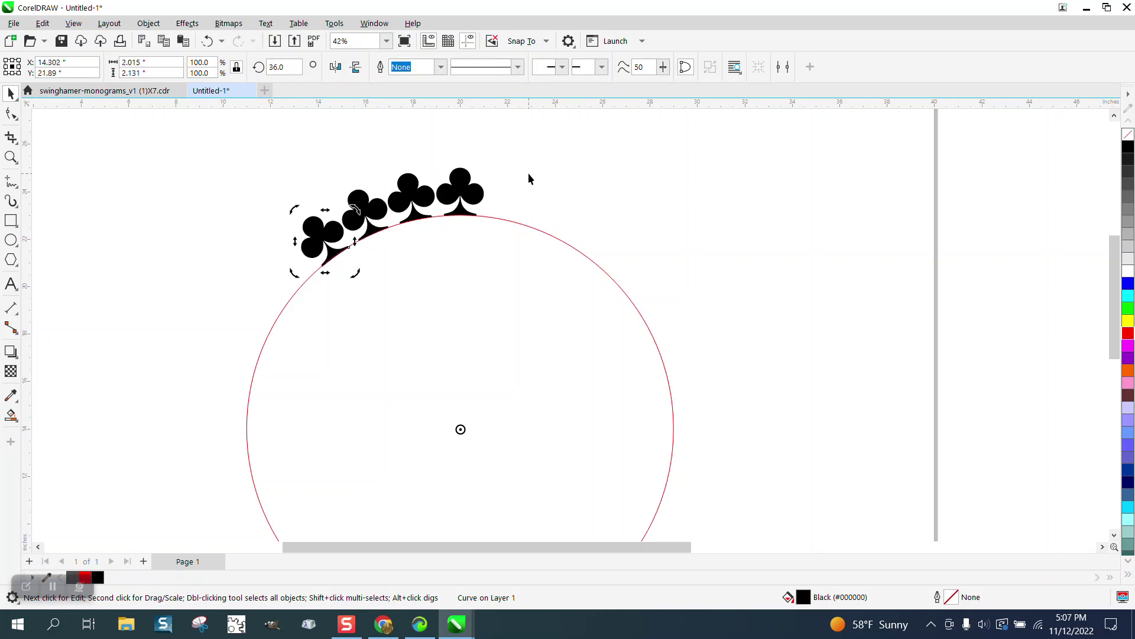
key(ctrl+r)
key(ctrl+r)
key(ctrl+r)
key(ctrl+r)
key(ctrl+r)
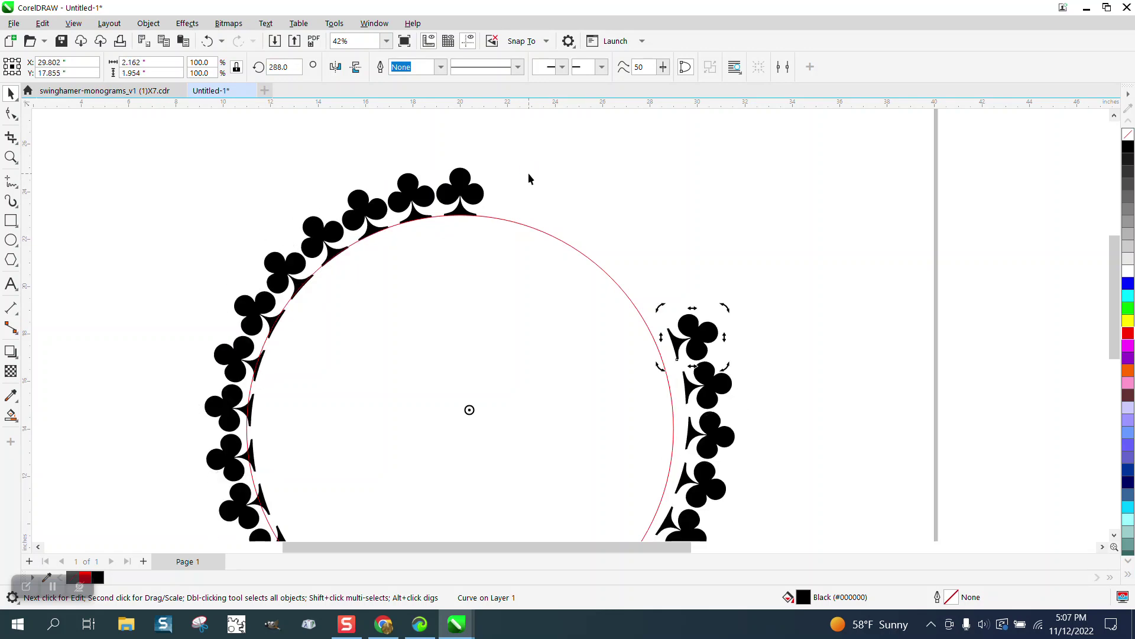
scroll(529, 177, down, 2)
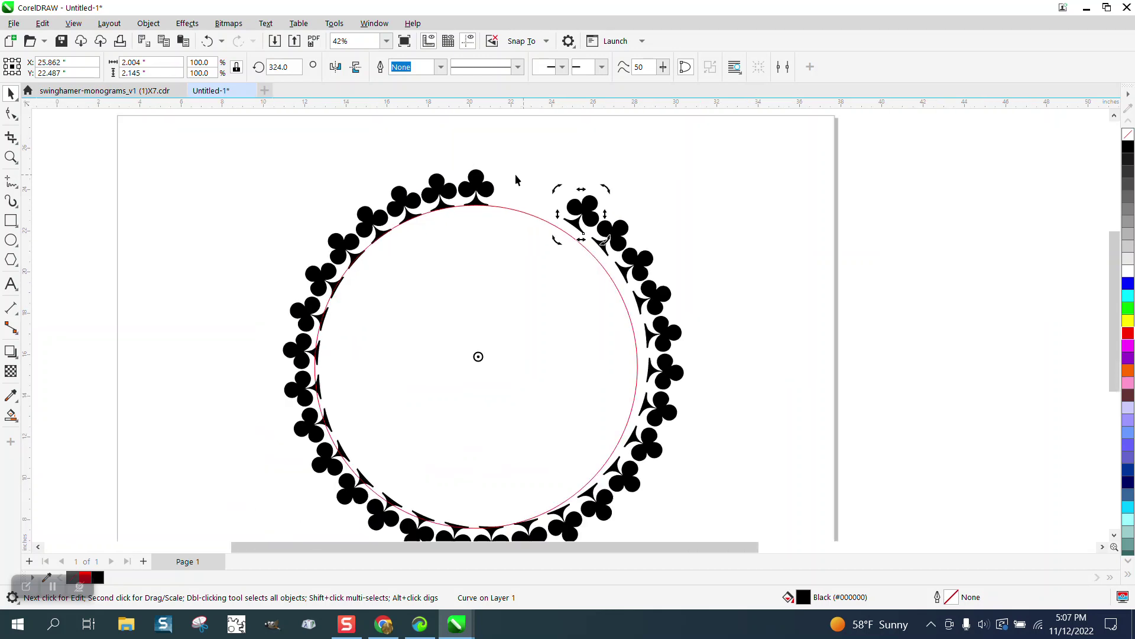
Undo and delete the extra rotated club copies, leaving a single club.
click(208, 41)
click(208, 40)
drag(286, 223, 748, 502)
key(Delete)
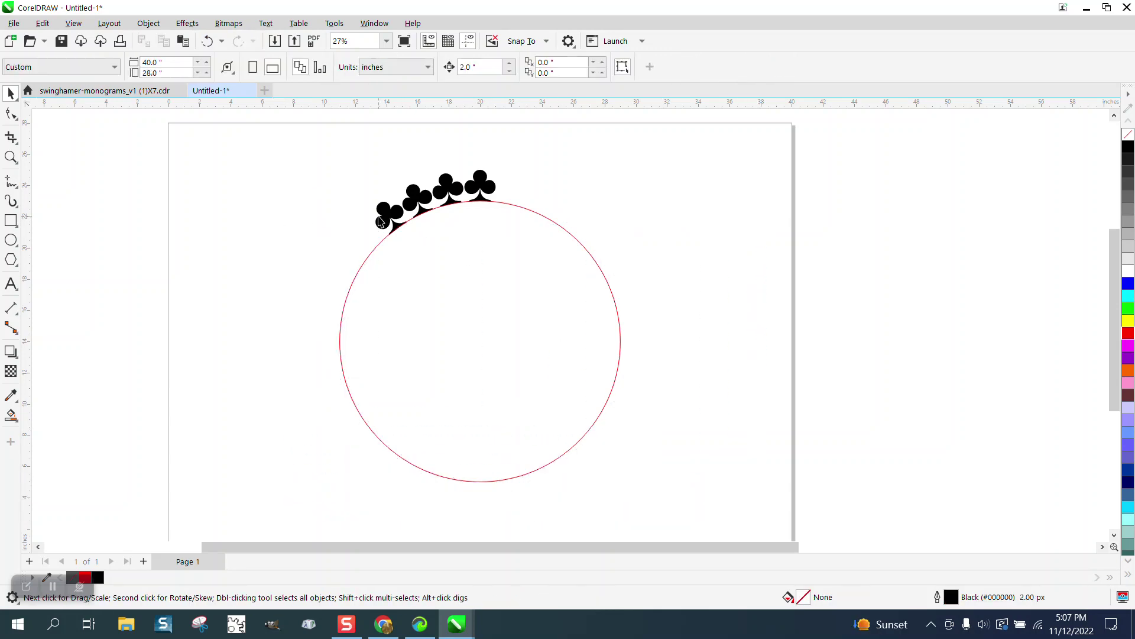
key(ctrl+z)
key(ctrl+z)
key(ctrl+z)
click(451, 197)
Place horizontal and vertical guides at the circle's centre and set the club's rotation centre there.
drag(388, 136, 377, 225)
drag(31, 276, 135, 276)
key(p)
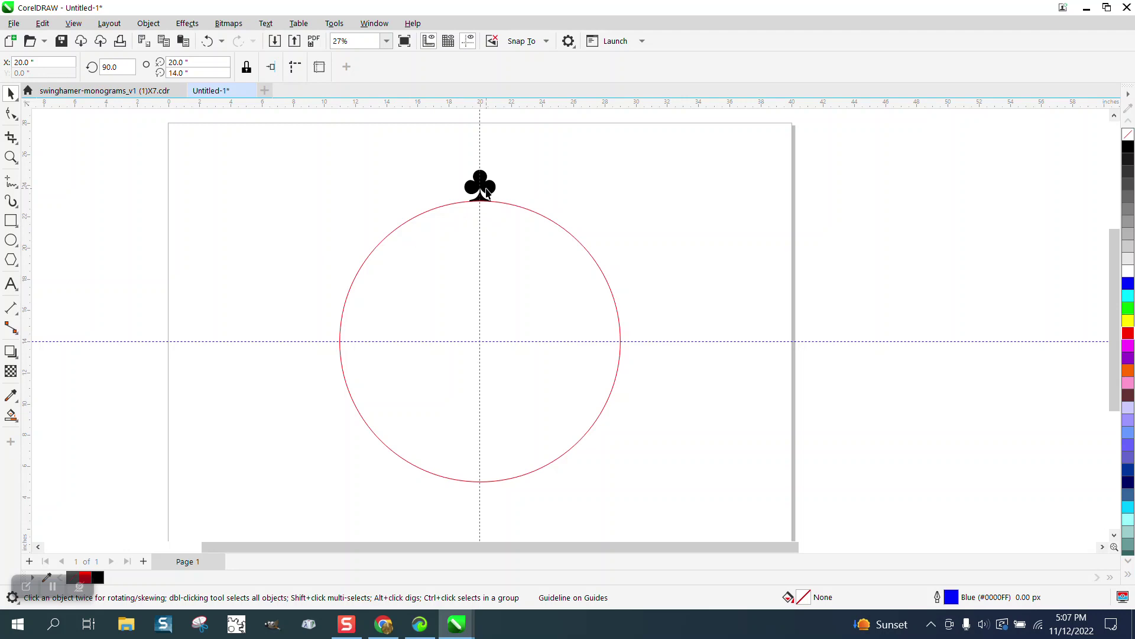
click(487, 193)
key(F10)
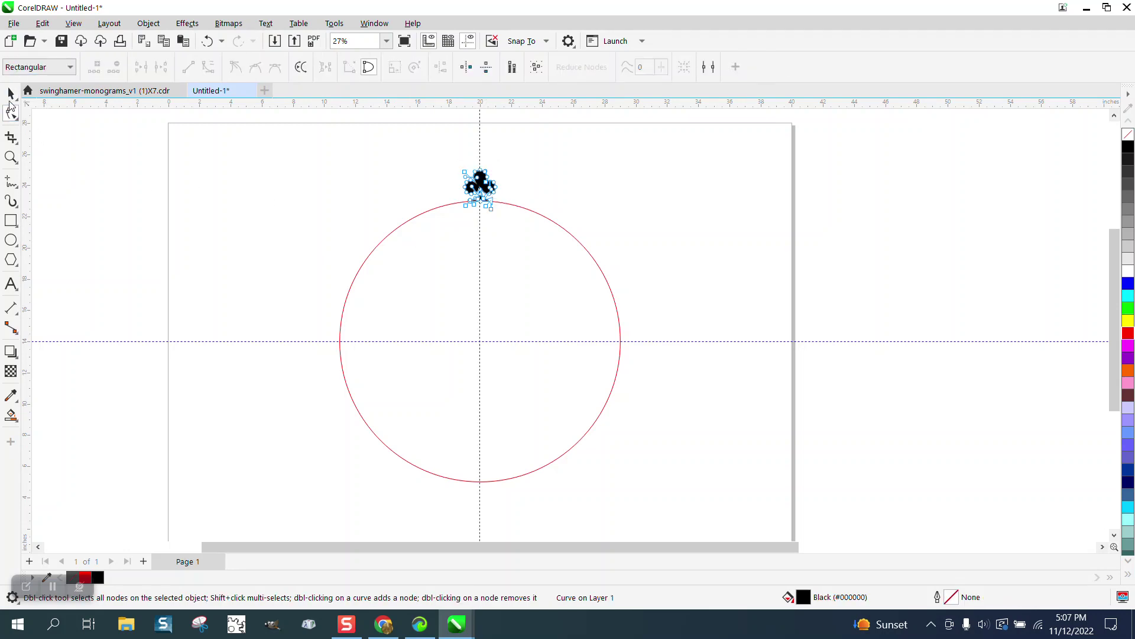
click(11, 93)
click(480, 185)
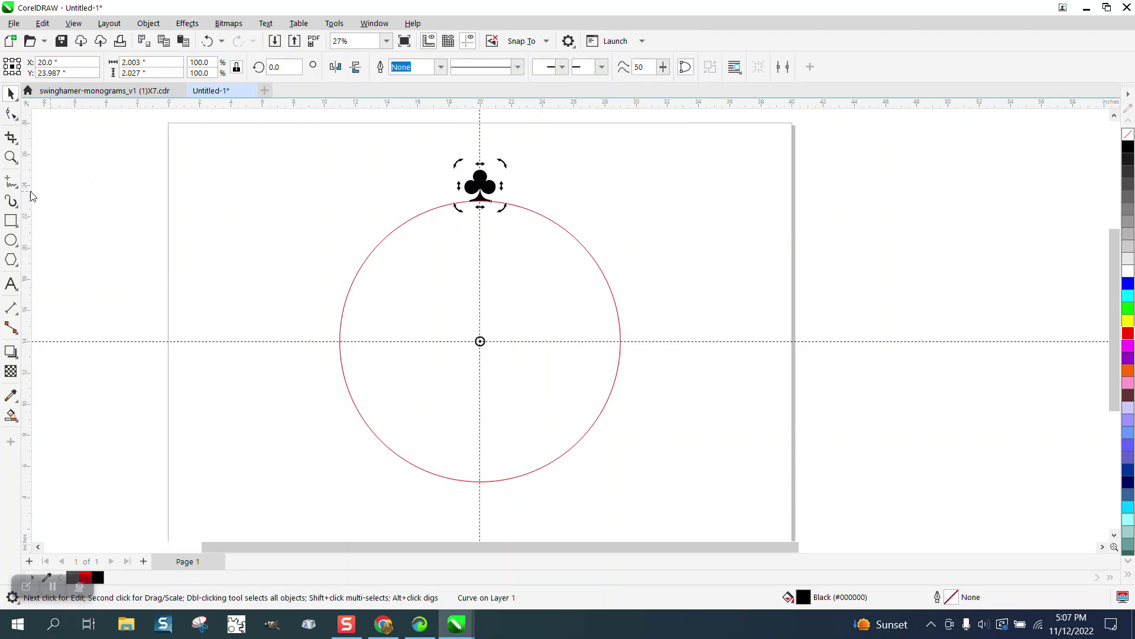
click(11, 157)
Rotate the club 12° and duplicate rotated copies all the way around the circle.
drag(418, 157, 651, 393)
click(11, 93)
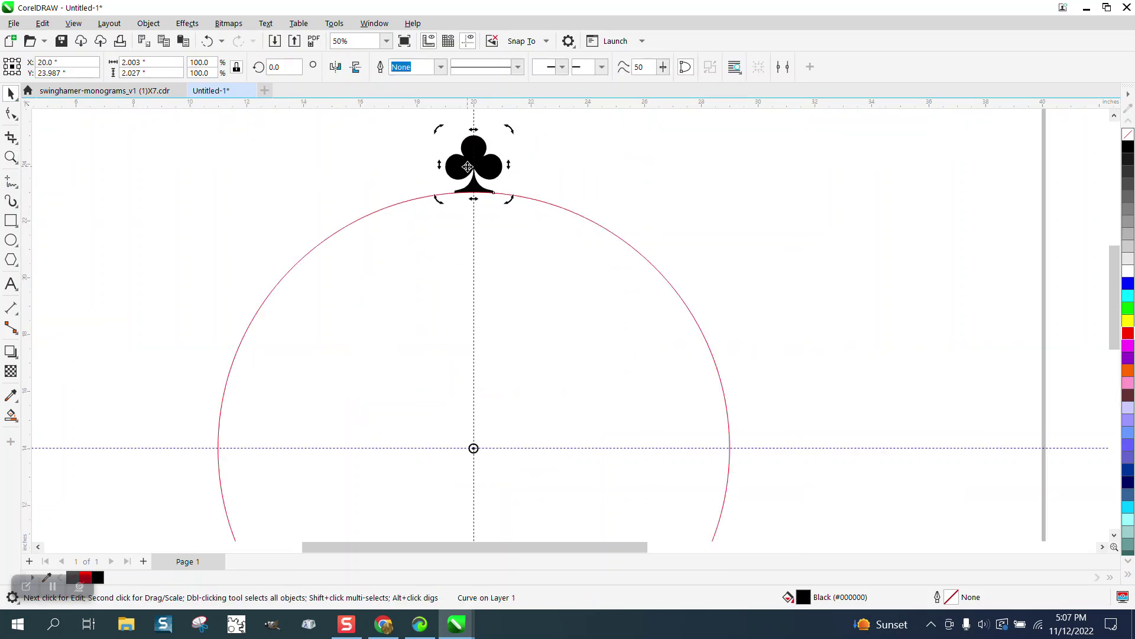
scroll(456, 145, down, 1)
click(281, 67)
text(12)
key(Return)
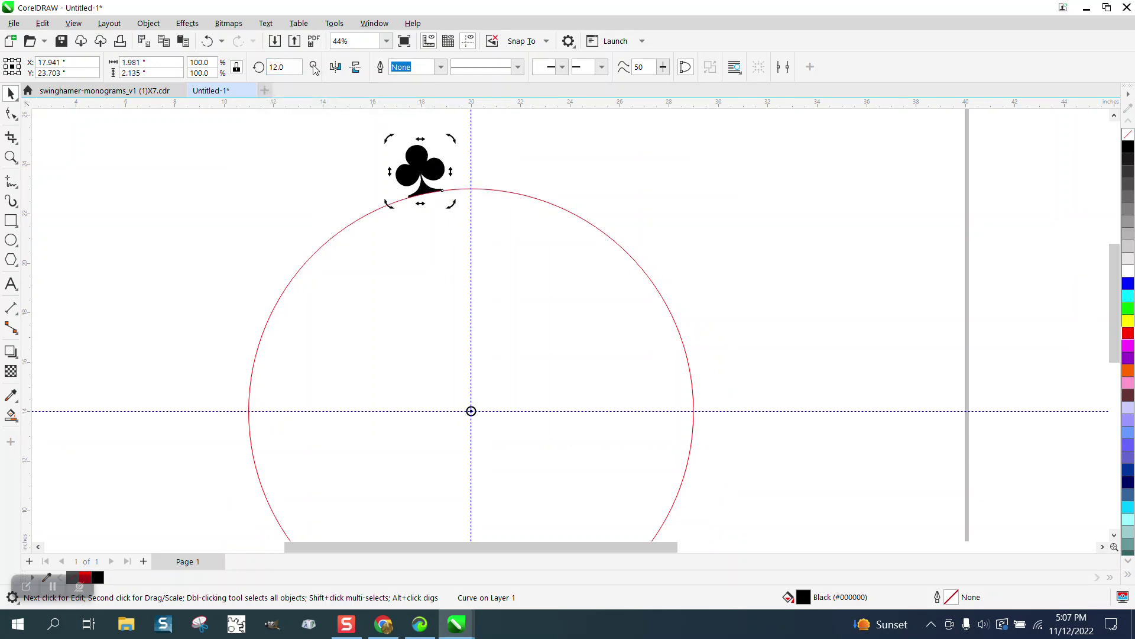
click(281, 67)
text(0)
key(KP_Add)
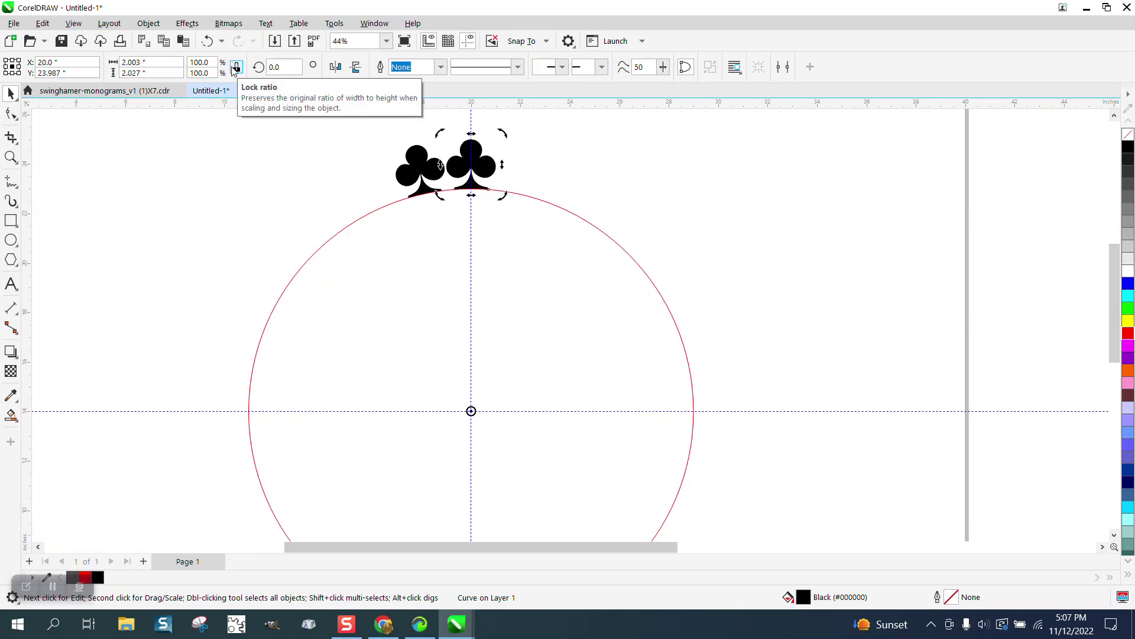
key(ctrl+r)
key(ctrl+r)
key(ctrl+r)
key(ctrl+r)
key(ctrl+r)
key(ctrl+r)
key(ctrl+r)
key(ctrl+r)
key(ctrl+r)
key(ctrl+r)
key(ctrl+r)
key(ctrl+r)
key(ctrl+r)
key(ctrl+r)
key(ctrl+r)
key(ctrl+r)
key(ctrl+r)
key(ctrl+r)
key(ctrl+r)
key(ctrl+r)
key(ctrl+r)
key(ctrl+r)
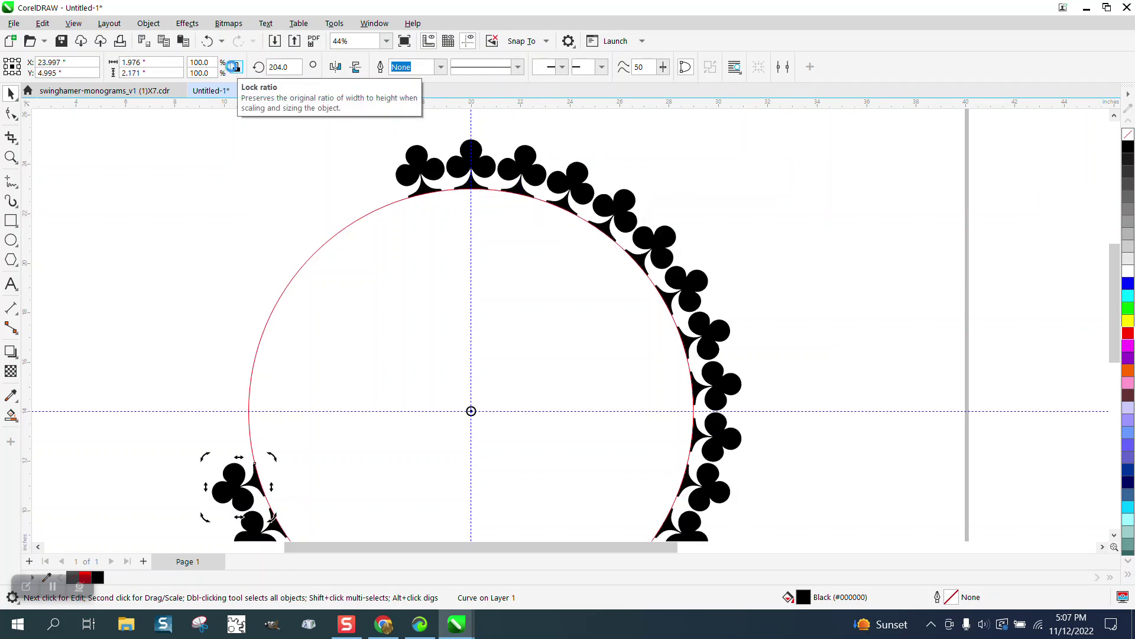
scroll(569, 326, down, 5)
Zoom in to check the finished club ring, then deselect everything.
click(11, 156)
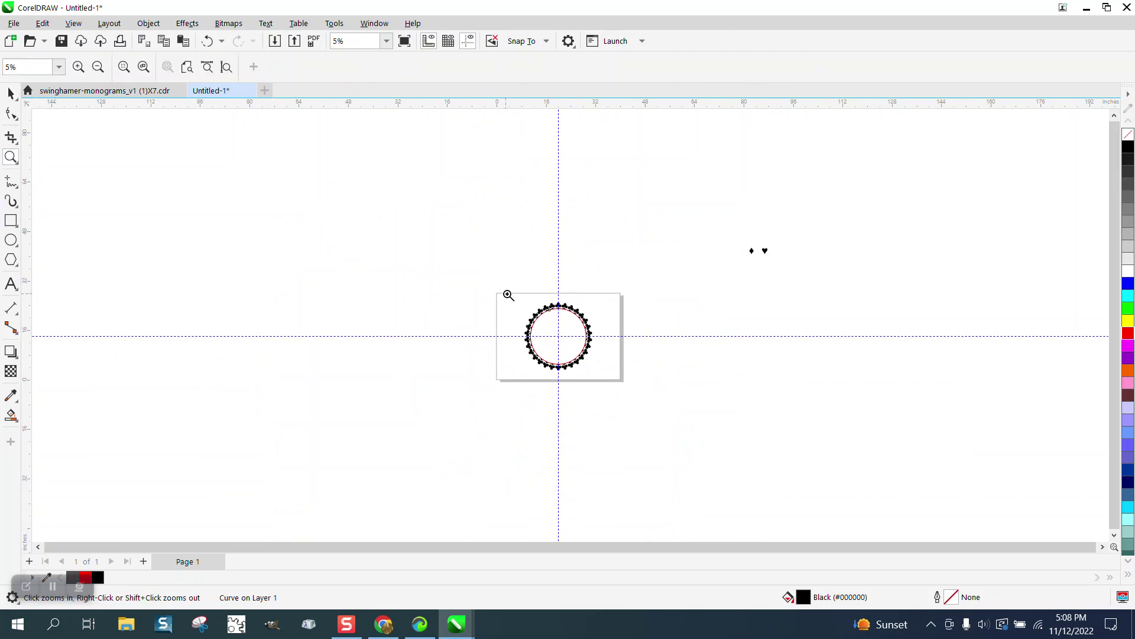
drag(740, 239, 826, 282)
scroll(443, 241, down, 5)
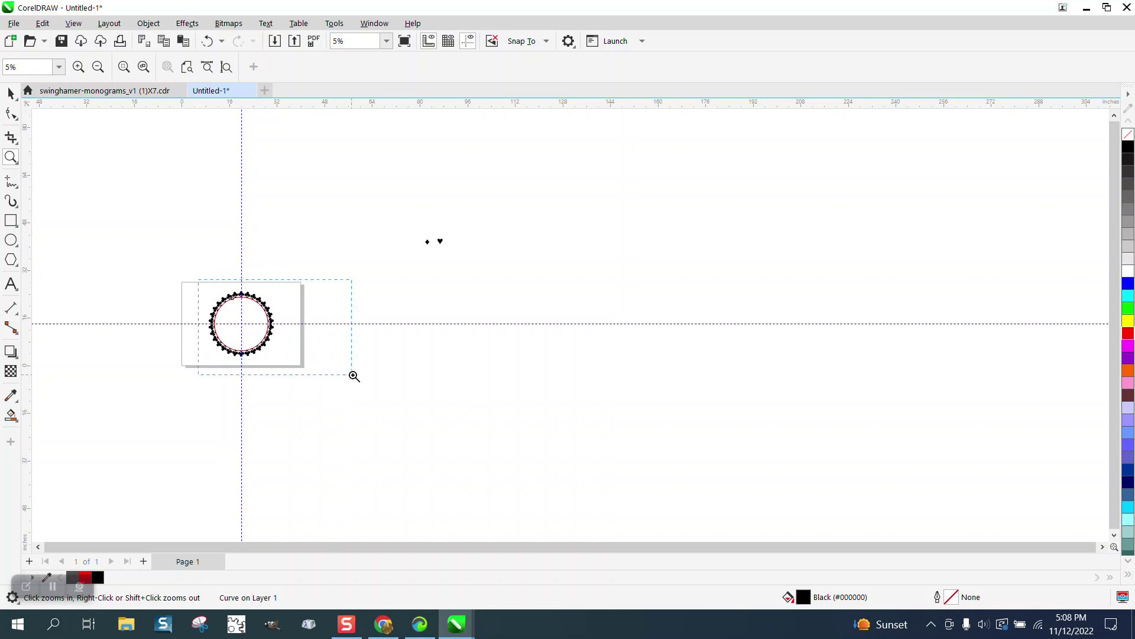
drag(197, 286, 334, 367)
click(10, 93)
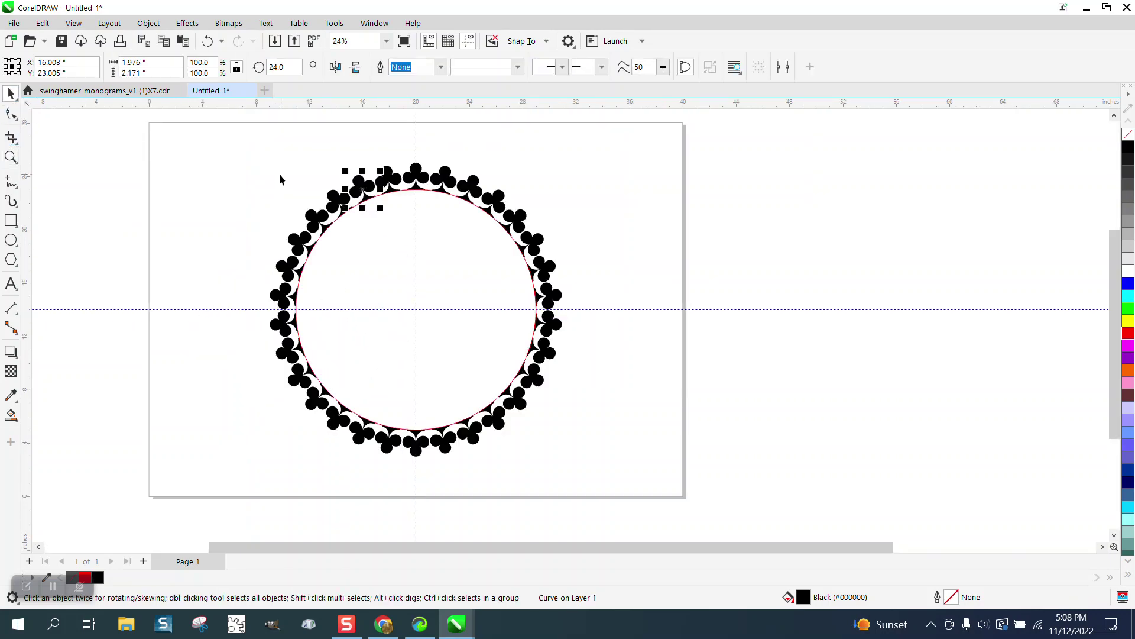
click(278, 171)
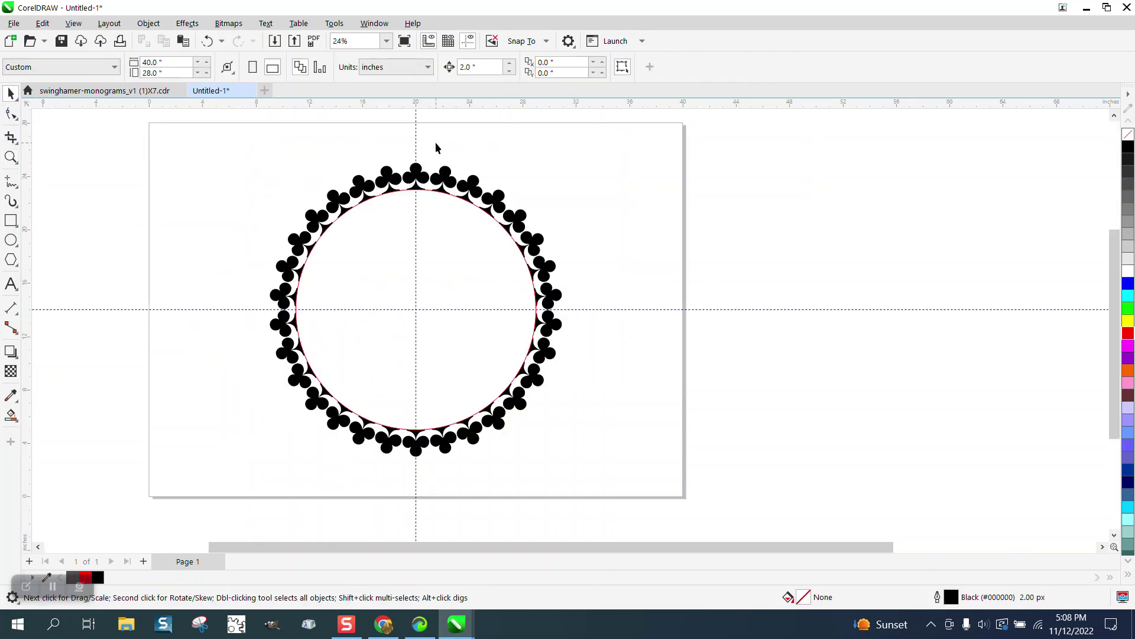
Select the red circle outline and make it 20 px thick.
click(11, 156)
drag(380, 170, 463, 221)
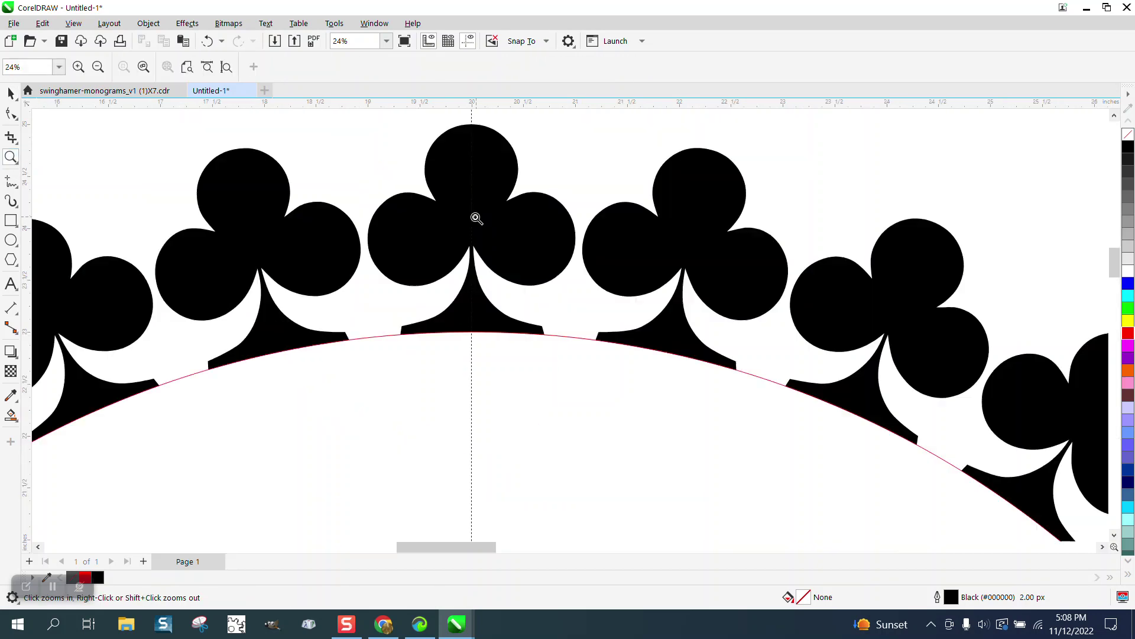
click(11, 93)
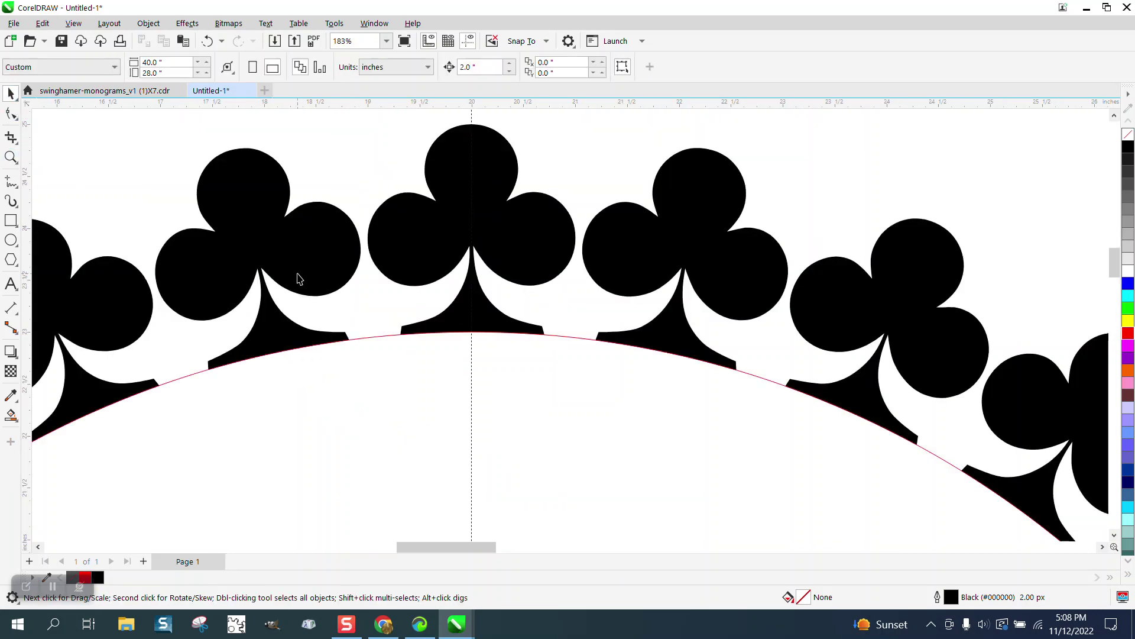
click(375, 338)
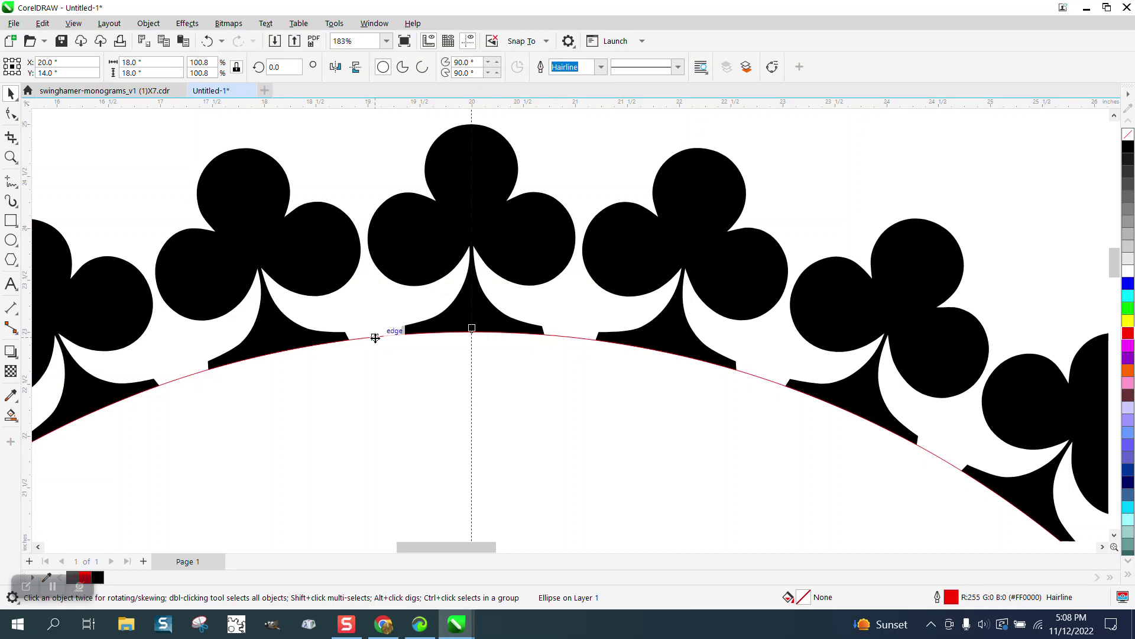
scroll(367, 329, down, 2)
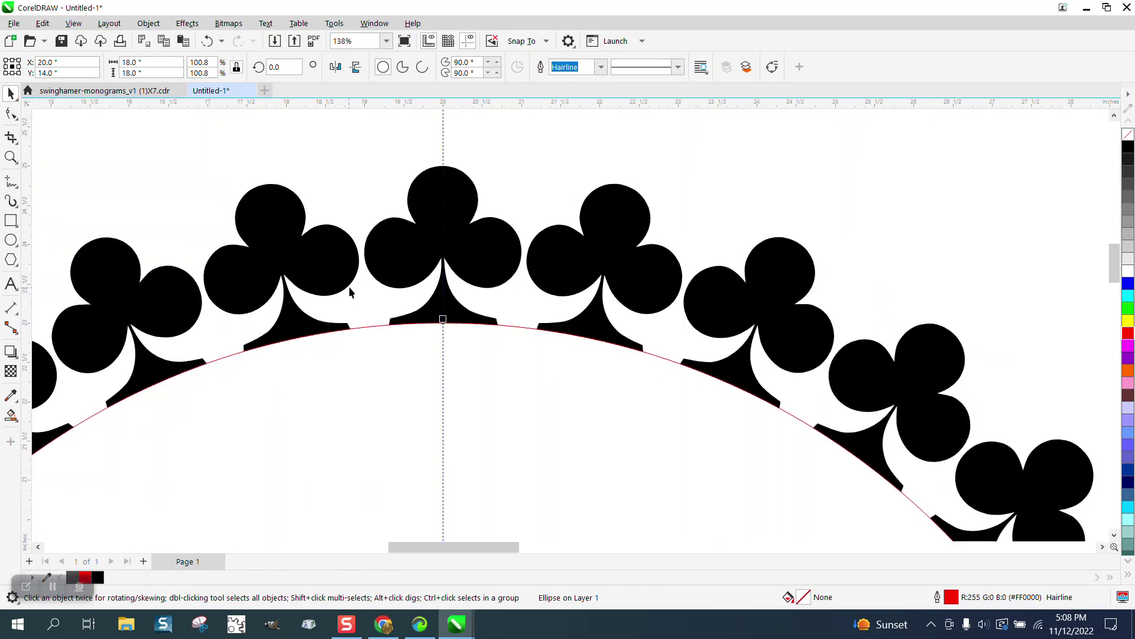
click(599, 67)
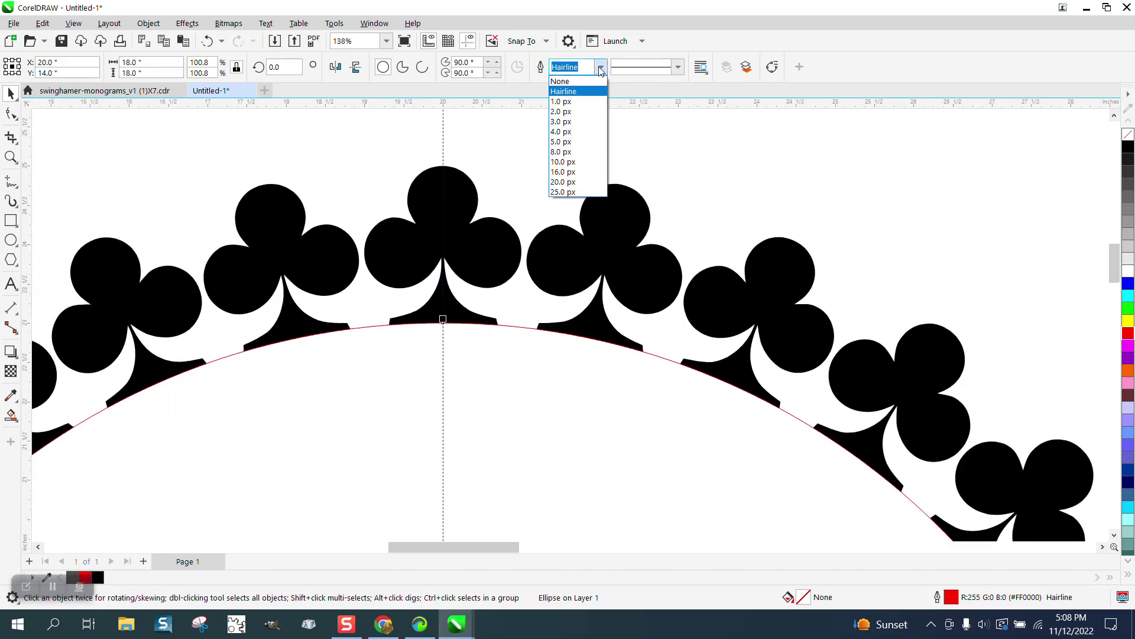
click(565, 180)
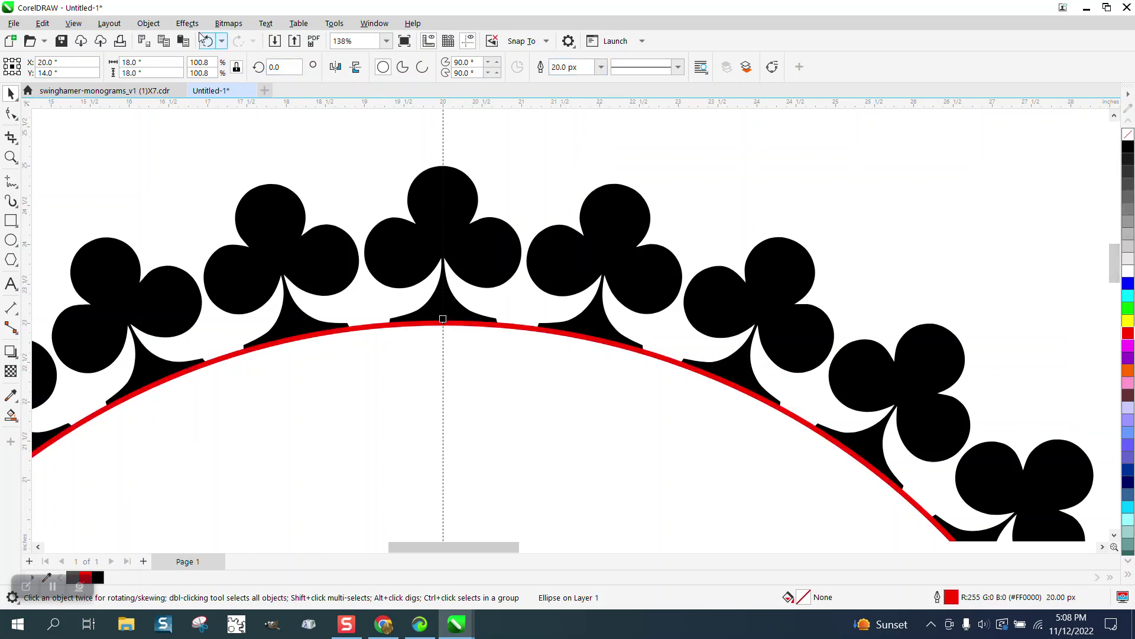
Convert the thick outline to an object with a black outline and no fill, then select the ring.
click(151, 25)
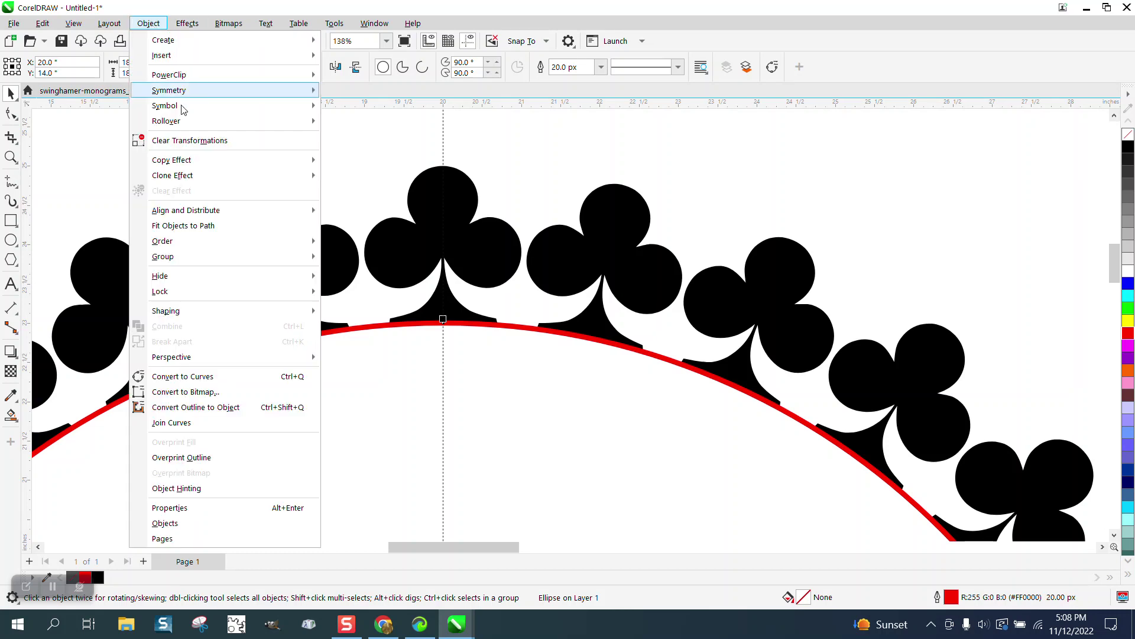
click(229, 410)
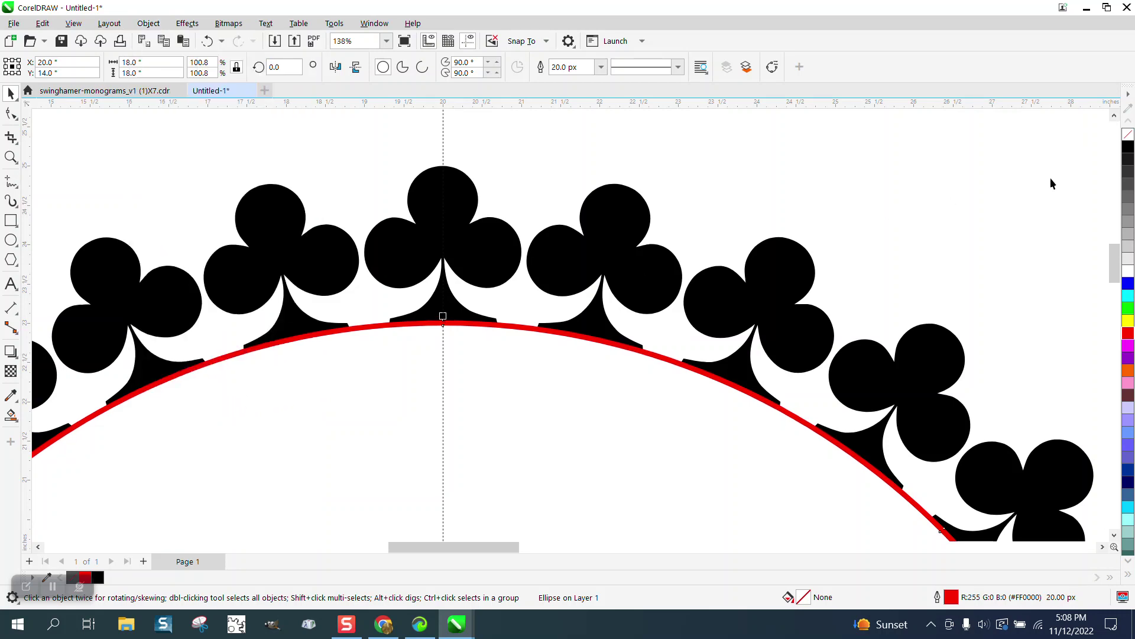
click(1129, 146)
right_click(1129, 147)
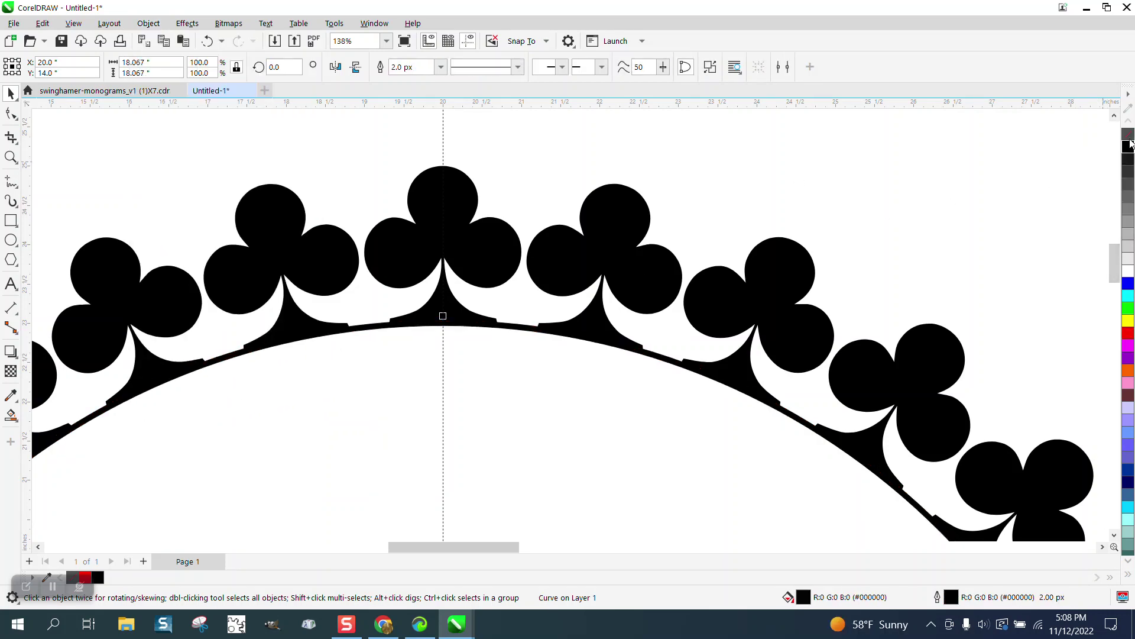
click(1129, 138)
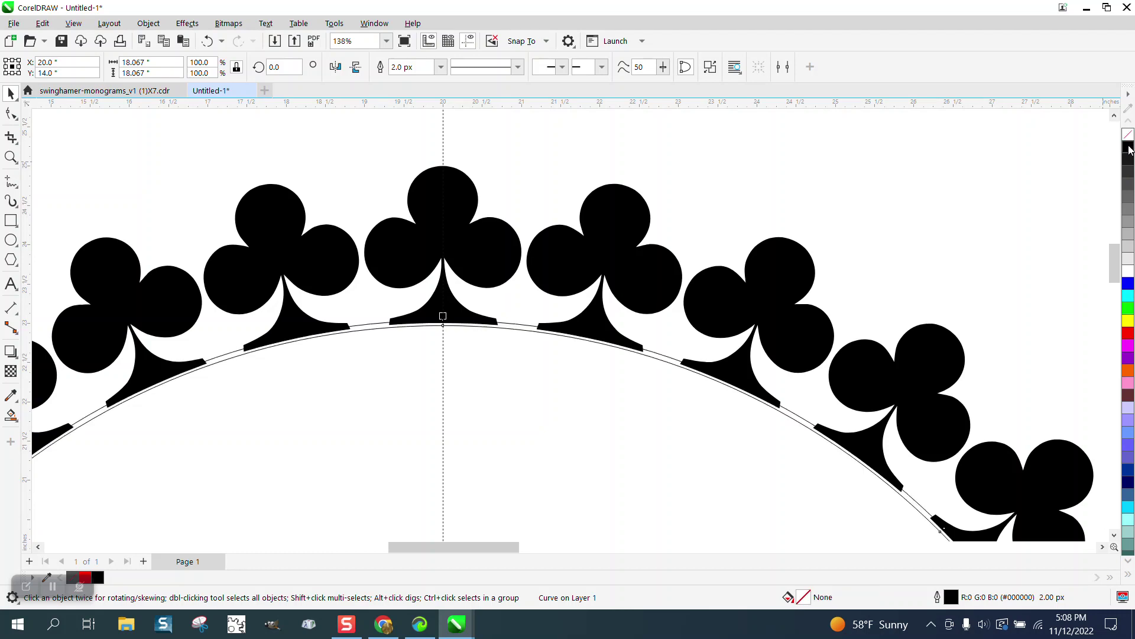
scroll(413, 237, down, 8)
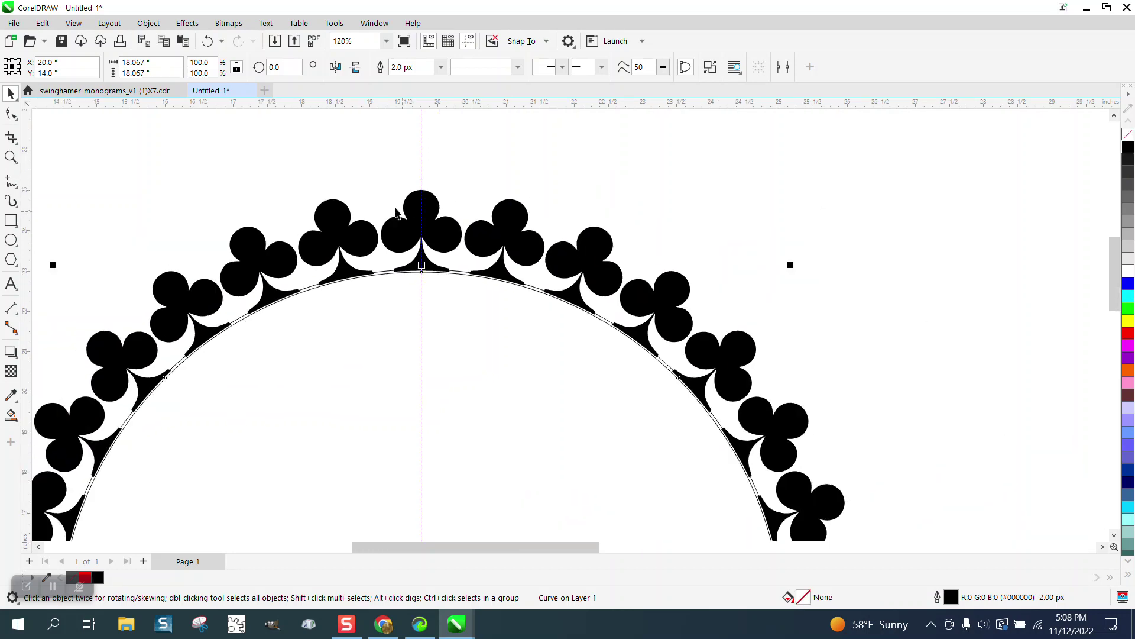
drag(275, 185, 576, 446)
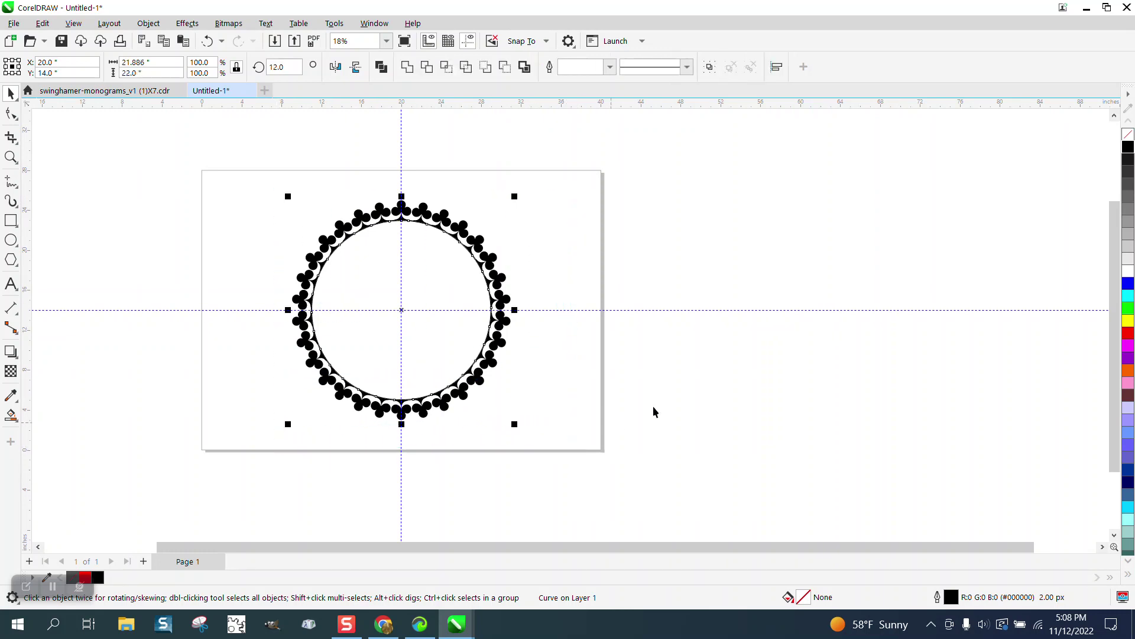
Give the club ring no fill and a black outline, then zoom in on its top.
click(1128, 134)
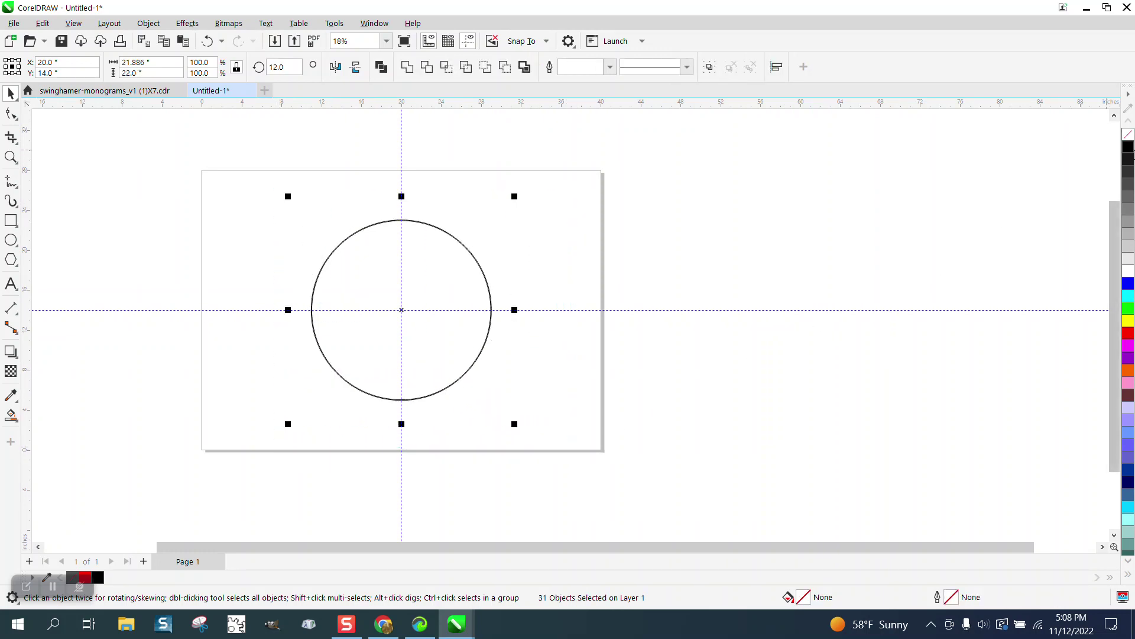
right_click(1131, 150)
click(11, 157)
drag(317, 187, 555, 294)
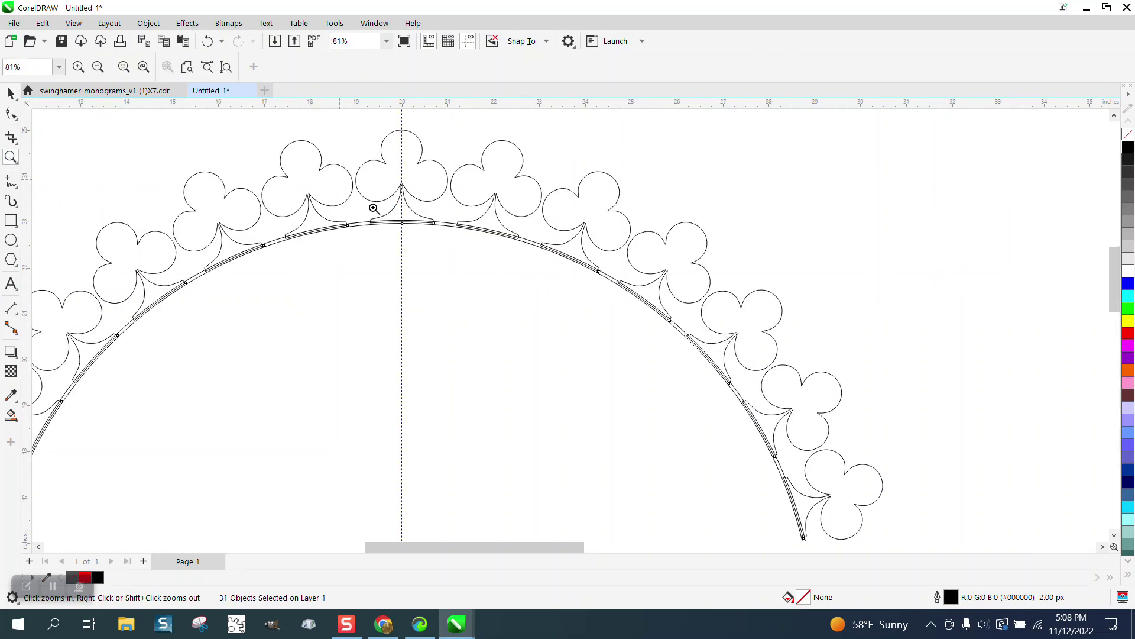
drag(344, 181, 480, 240)
scroll(452, 240, down, 5)
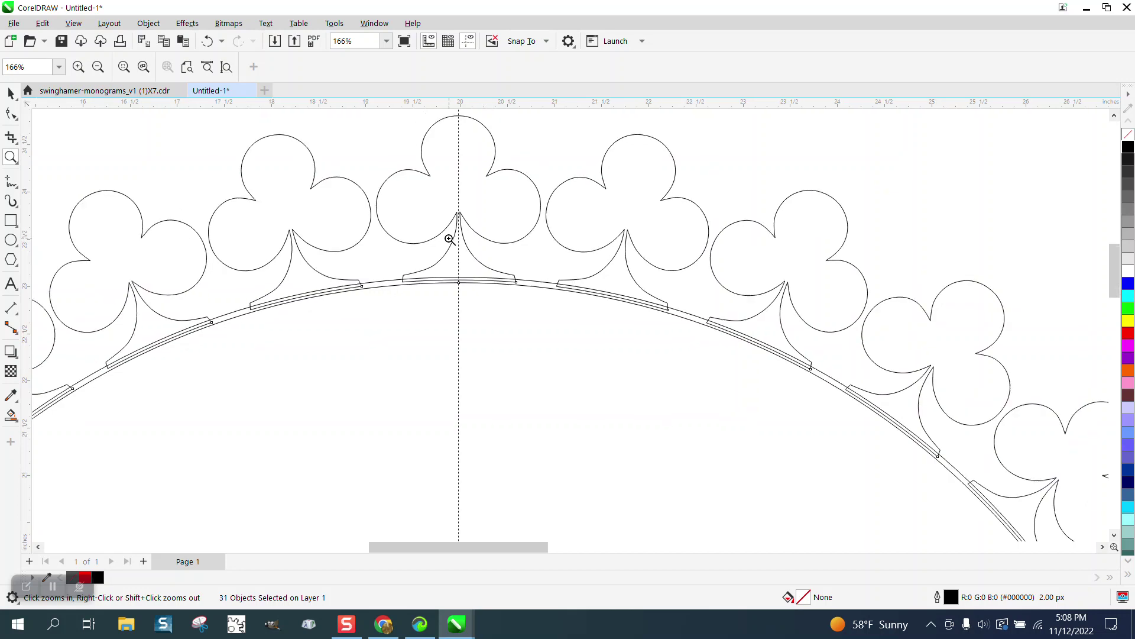
scroll(448, 239, down, 1)
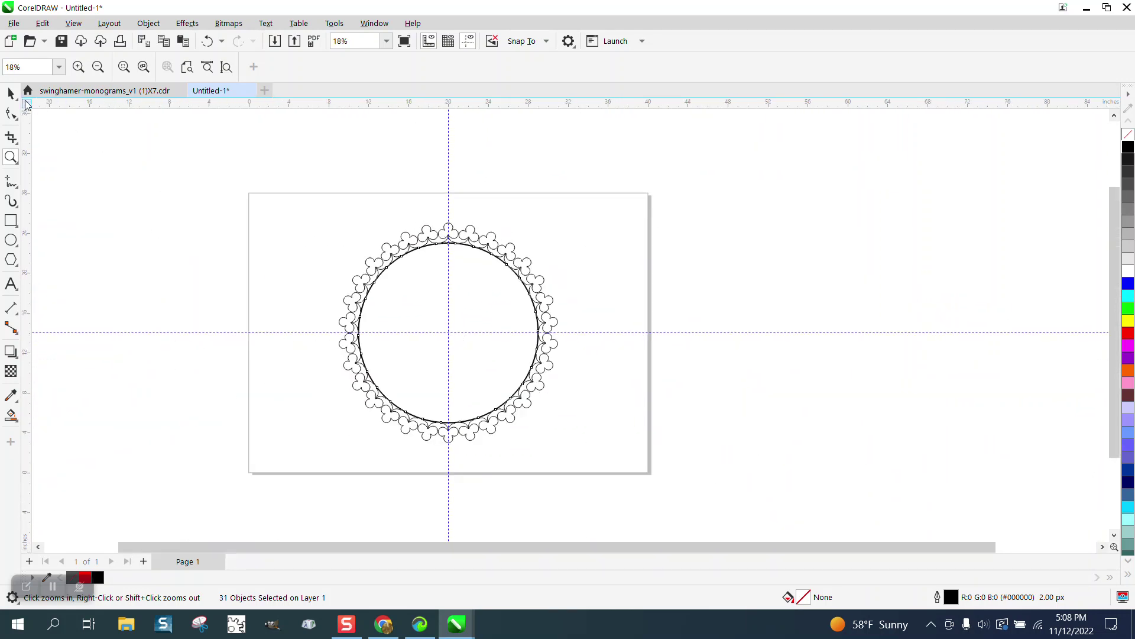
Reselect all ring pieces, weld them into one curve, and zoom to inspect the arch.
key(space)
drag(317, 204, 617, 453)
click(408, 67)
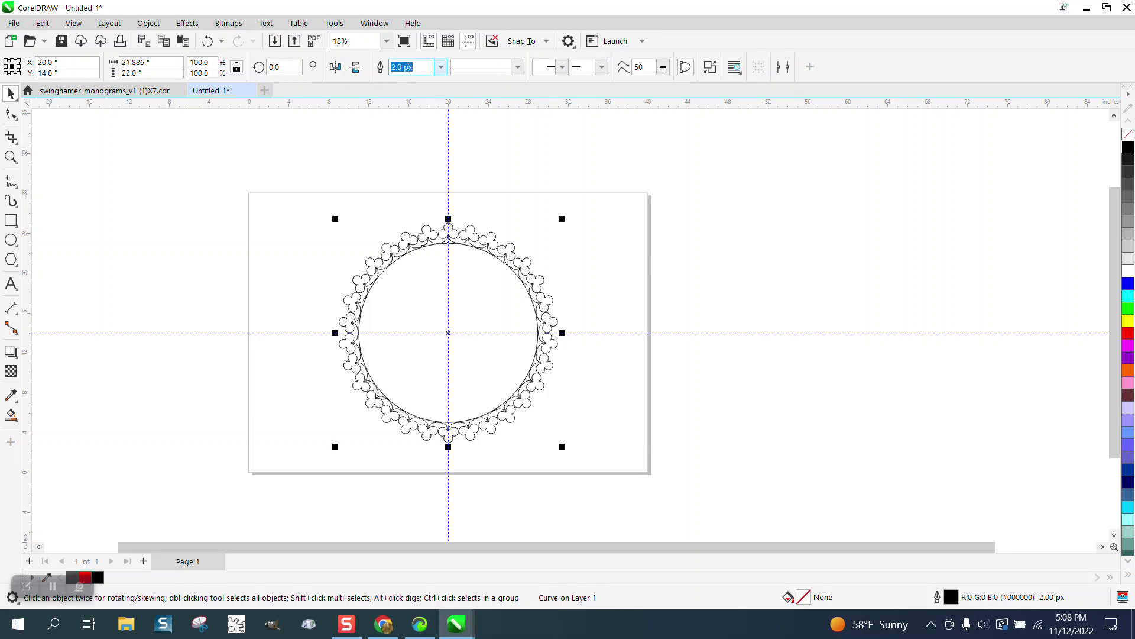
click(10, 157)
drag(425, 224, 481, 259)
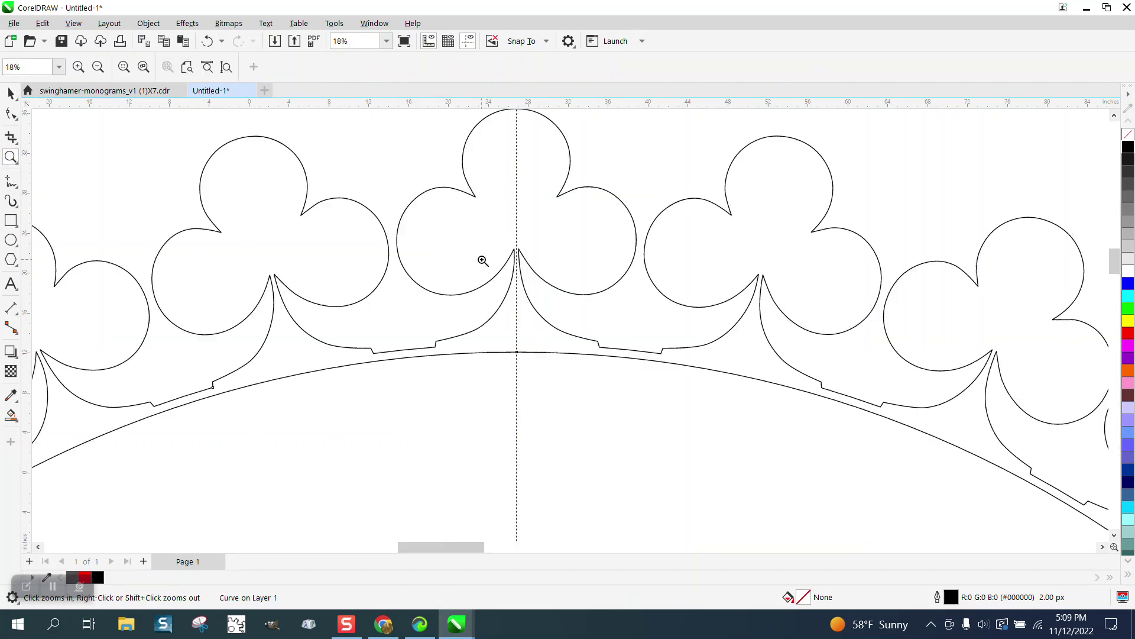
right_click(480, 258)
right_click(471, 255)
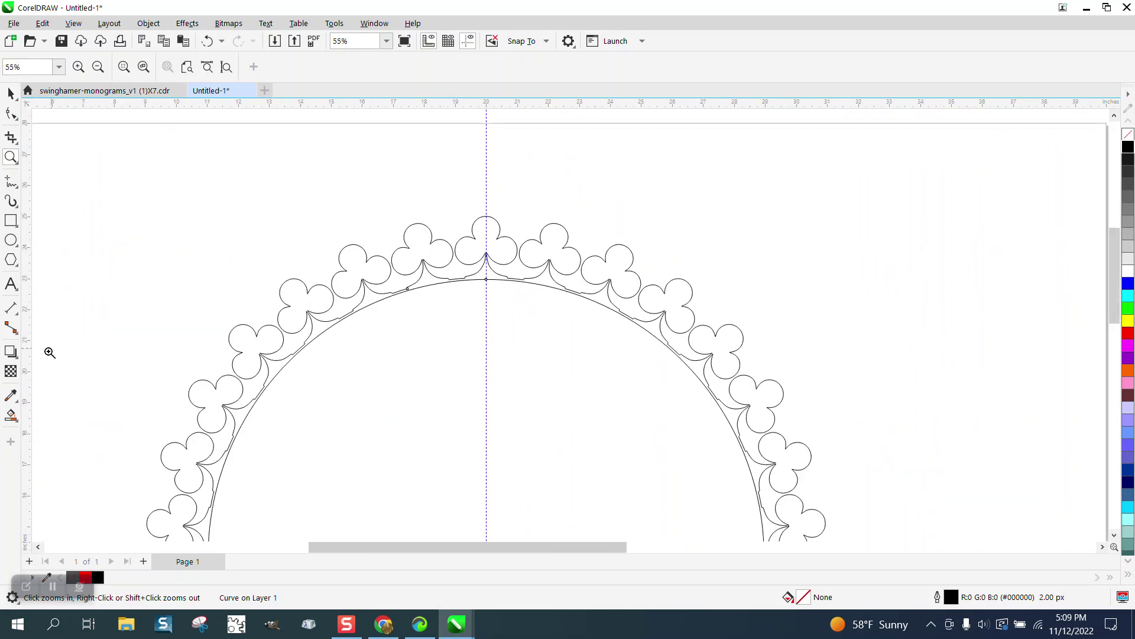
Smart-fill the welded ring's enclosed region black and zoom in on the arch's top centre.
click(11, 416)
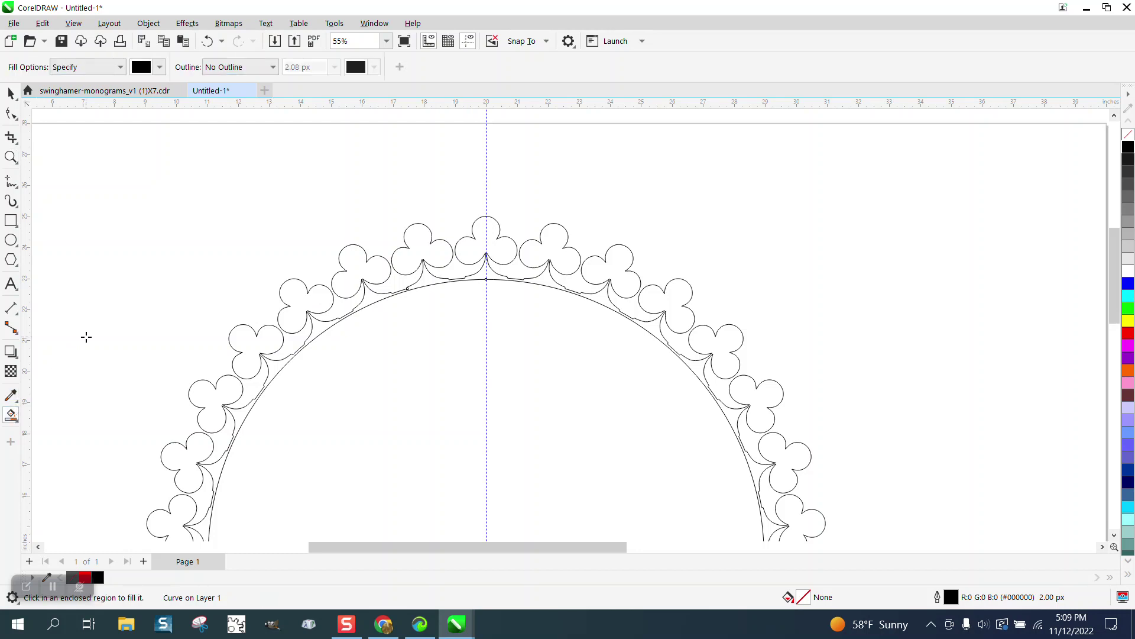
click(352, 263)
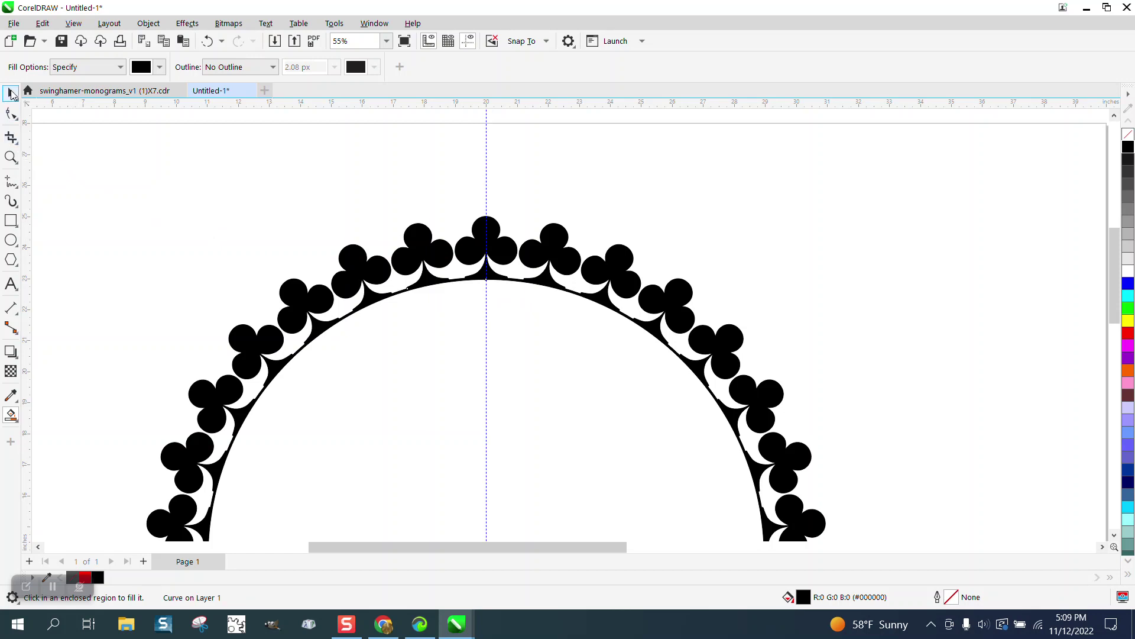
click(10, 157)
drag(450, 242, 545, 315)
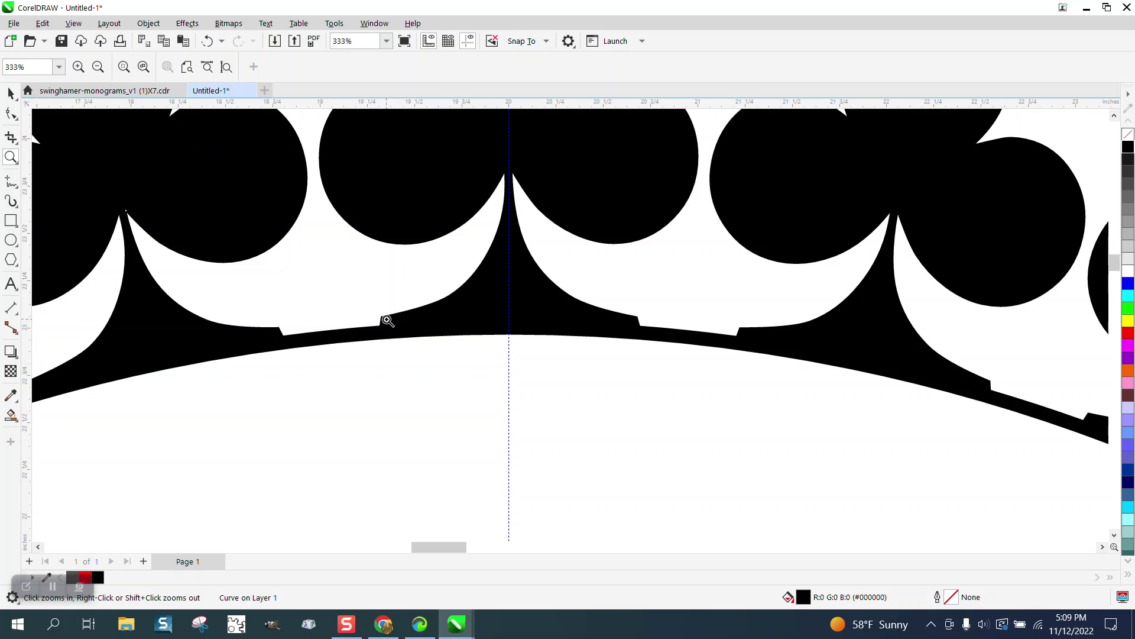
Undo repeatedly back to the separate black clubs around the red circle.
scroll(388, 320, down, 1)
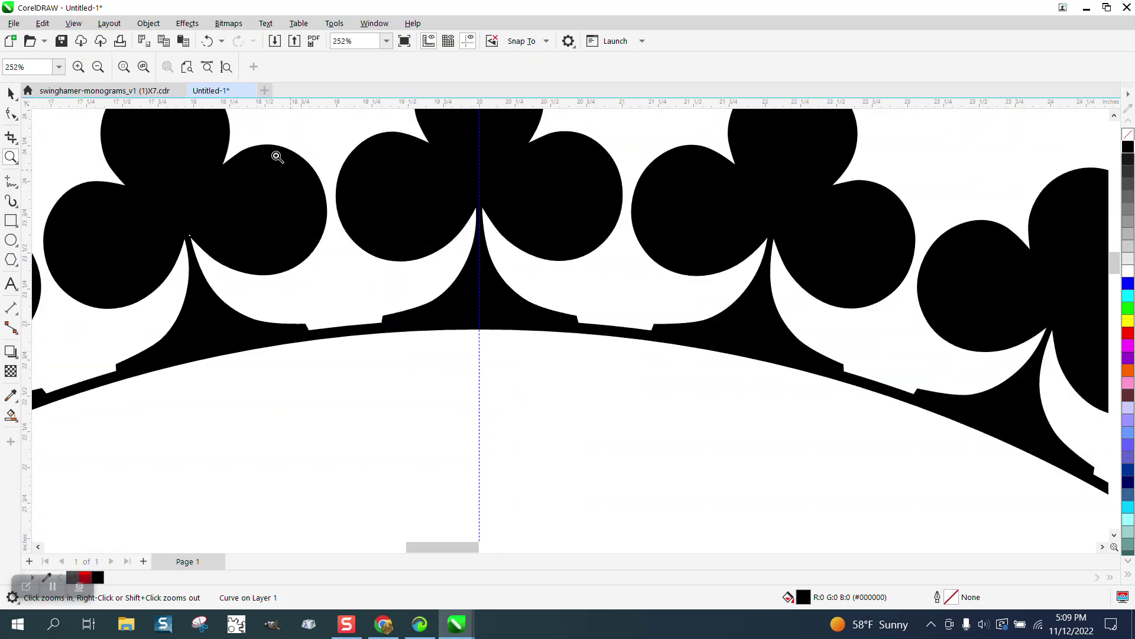
click(207, 42)
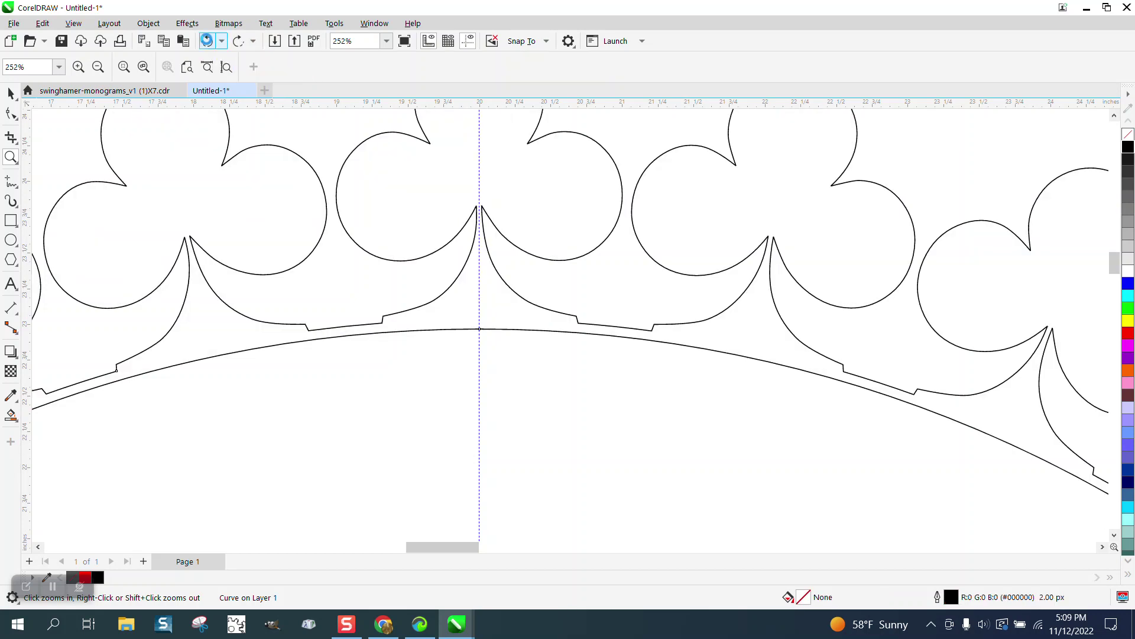
click(207, 42)
key(ctrl+shift+z)
key(ctrl+shift+z)
click(207, 42)
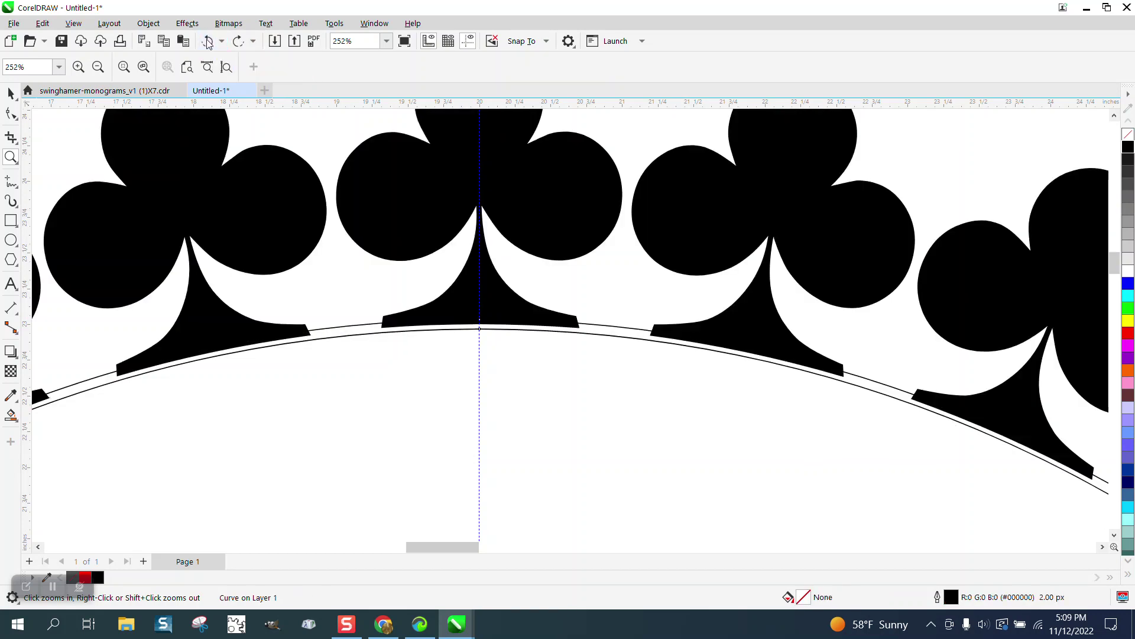
click(207, 42)
click(207, 42)
click(207, 41)
click(207, 42)
click(207, 42)
click(207, 41)
scroll(379, 208, down, 5)
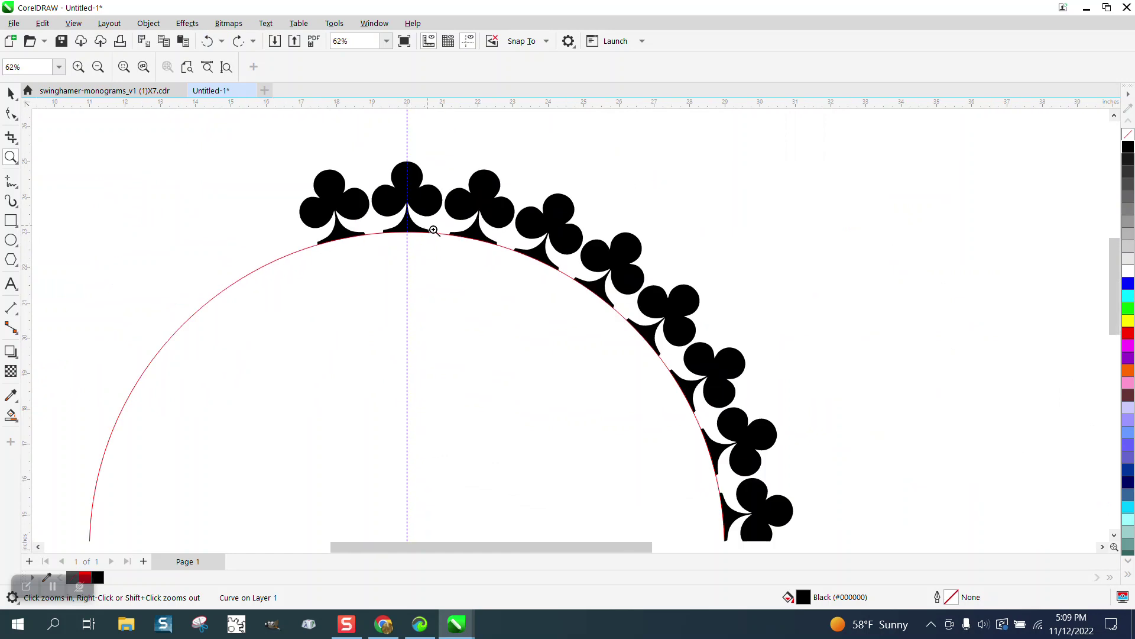
scroll(510, 223, down, 1)
Delete the lower, right-hand and left clubs, keeping only the top-centre club.
click(11, 92)
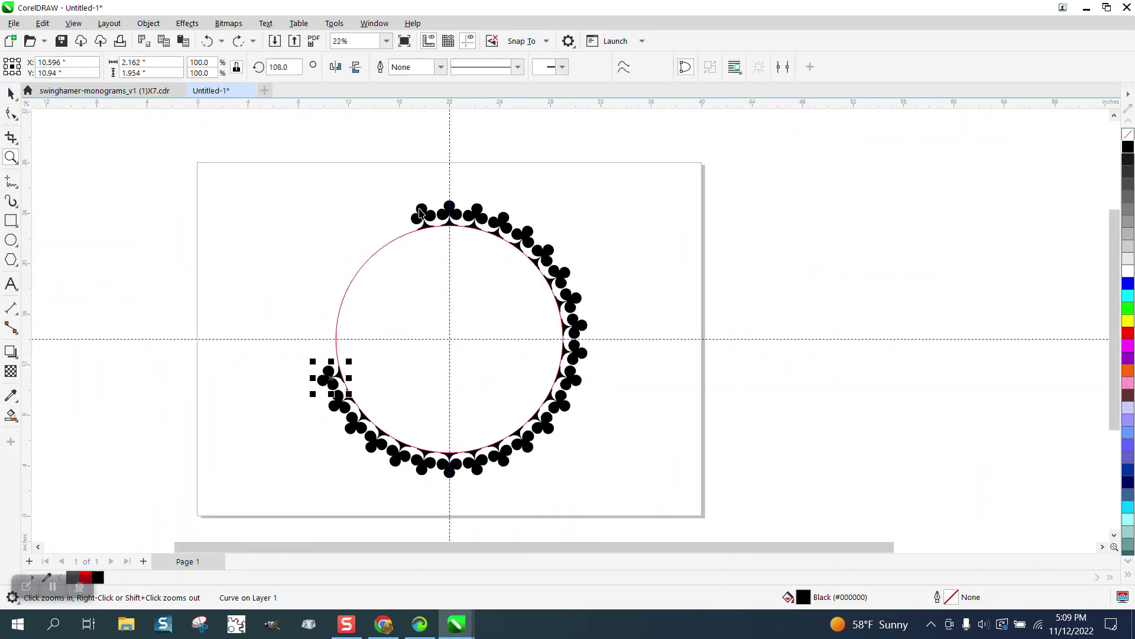
drag(292, 305, 683, 480)
key(Delete)
drag(468, 191, 712, 392)
key(Delete)
click(482, 216)
key(Delete)
click(422, 214)
key(Delete)
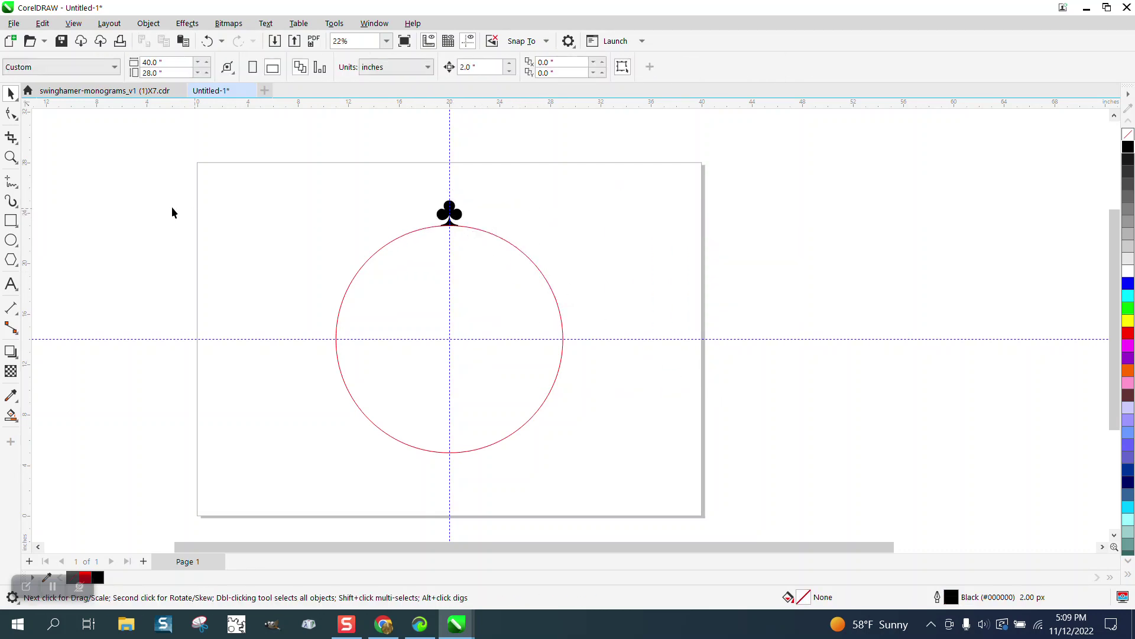
Give the red circle a 16 px outline and zoom to check it against the club.
click(11, 158)
click(10, 93)
click(477, 233)
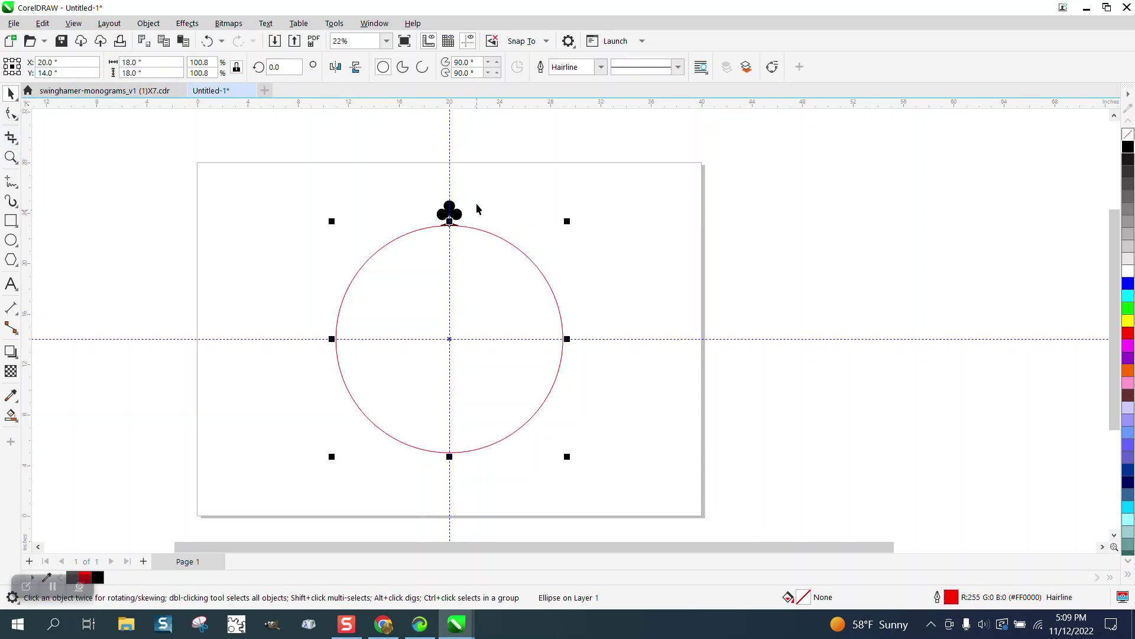
click(600, 68)
click(562, 172)
click(11, 157)
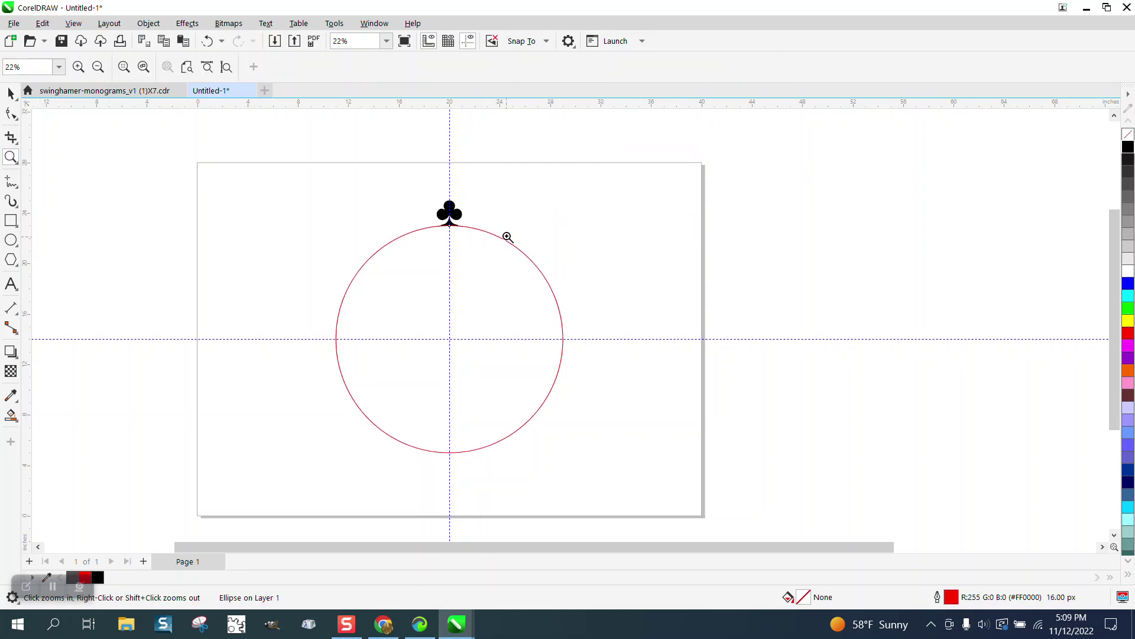
drag(472, 221, 503, 254)
right_click(420, 248)
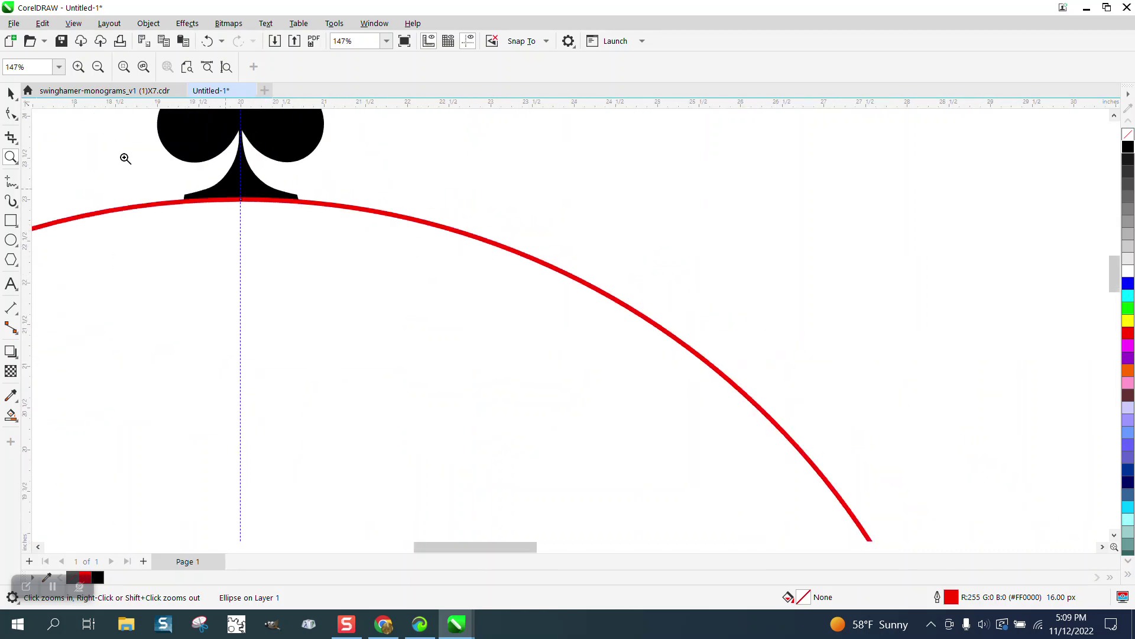
key(space)
scroll(405, 268, down, 3)
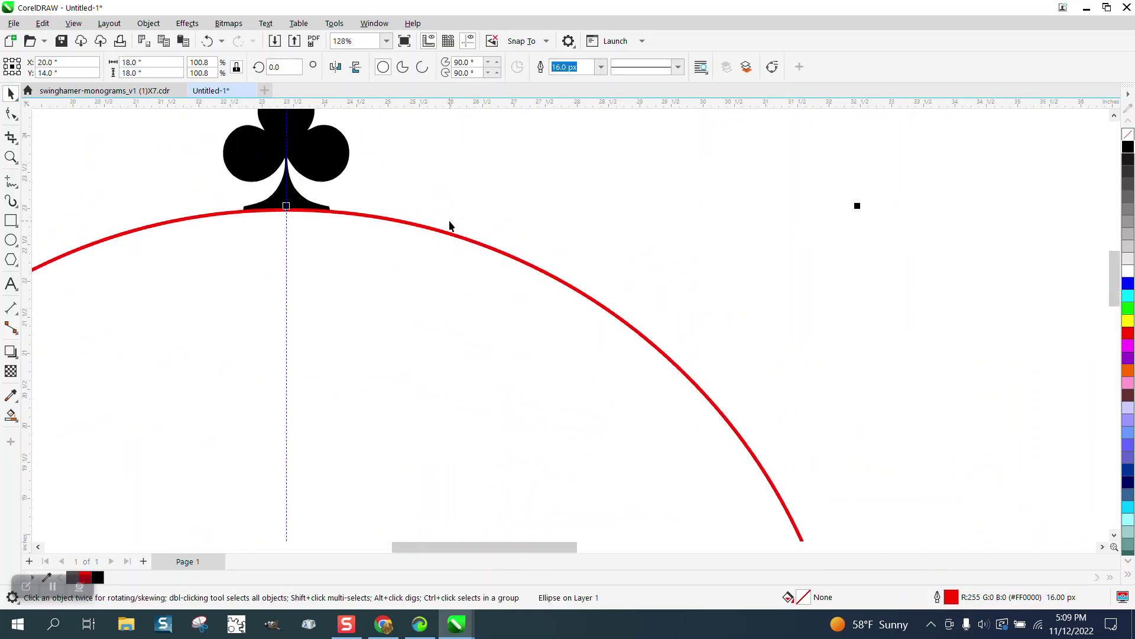
Widen the circle outline to 25 px and convert the outline to an object.
click(601, 69)
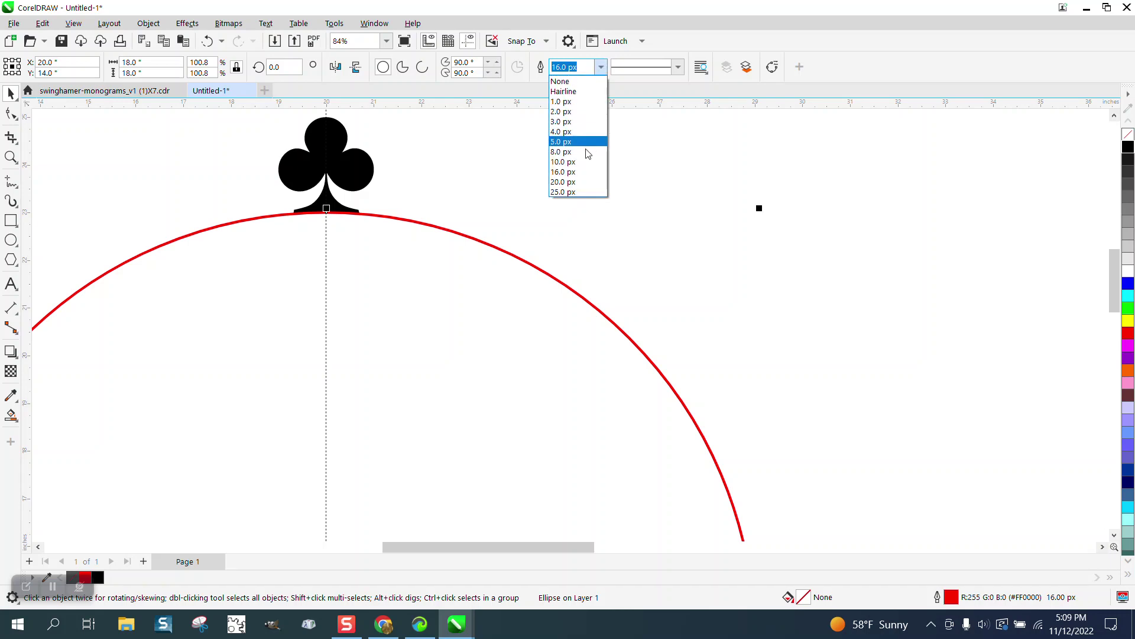
click(566, 192)
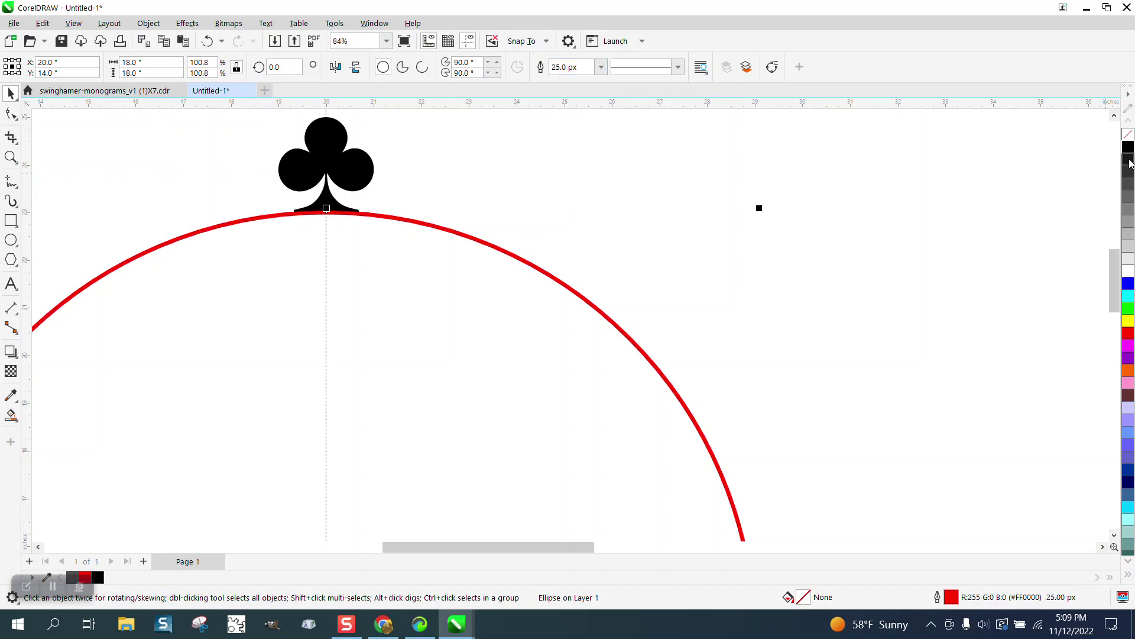
click(148, 24)
click(201, 407)
Remove the fills from the converted ring and the club, giving both black outlines.
click(1128, 134)
right_click(1128, 147)
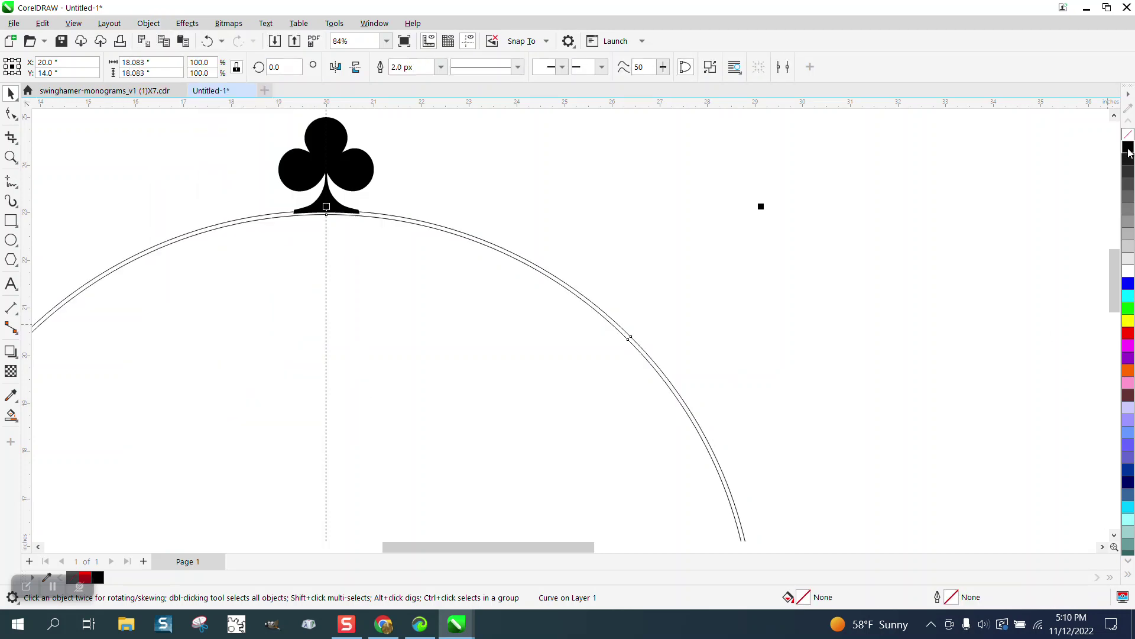
click(332, 151)
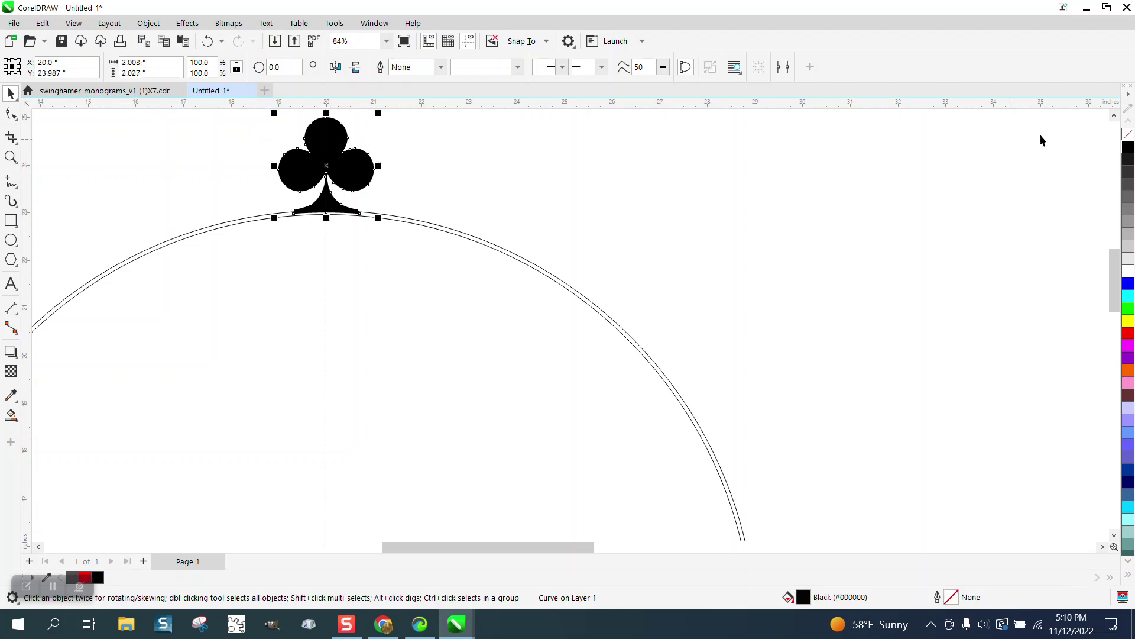
click(1128, 135)
right_click(1129, 147)
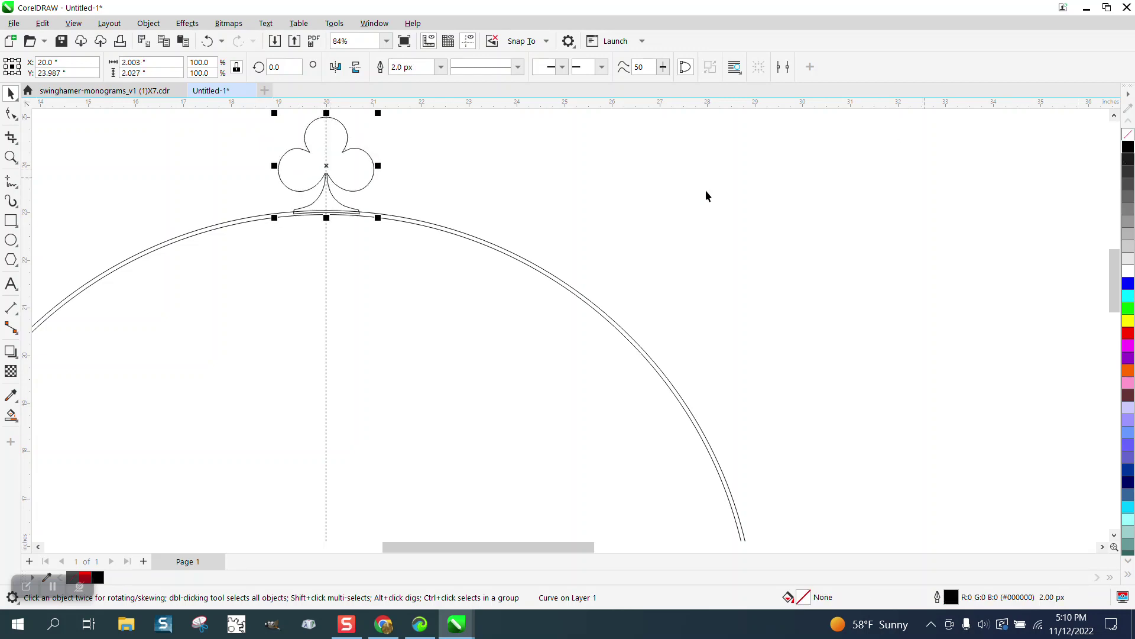
Zoom in on the club's base and drag its two end nodes down onto the arc.
click(10, 157)
drag(438, 246, 438, 246)
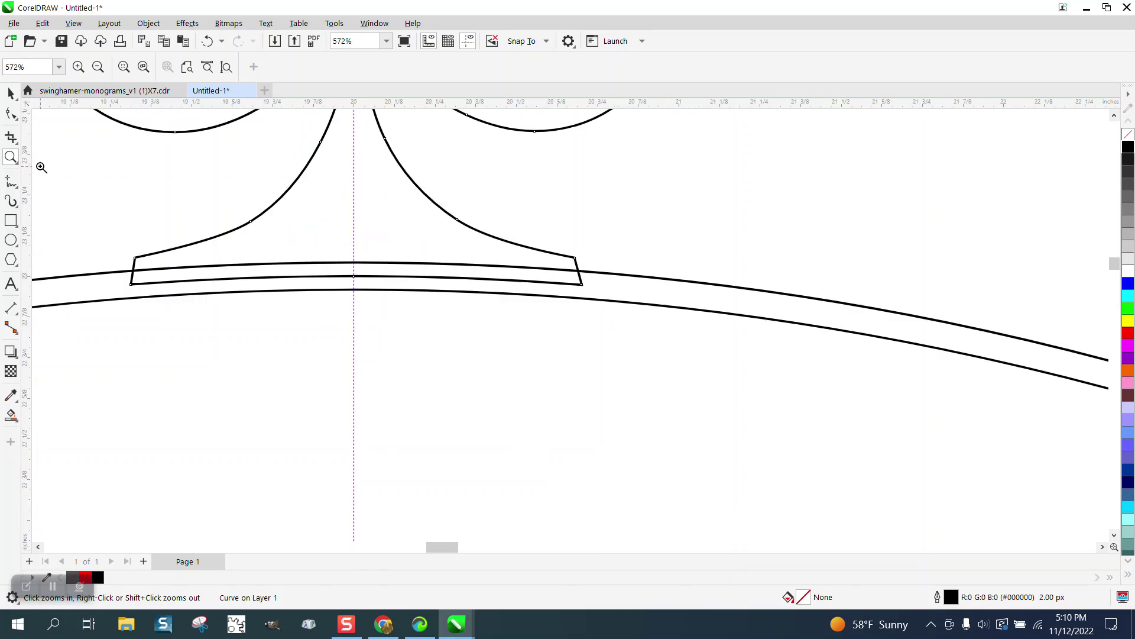
click(11, 113)
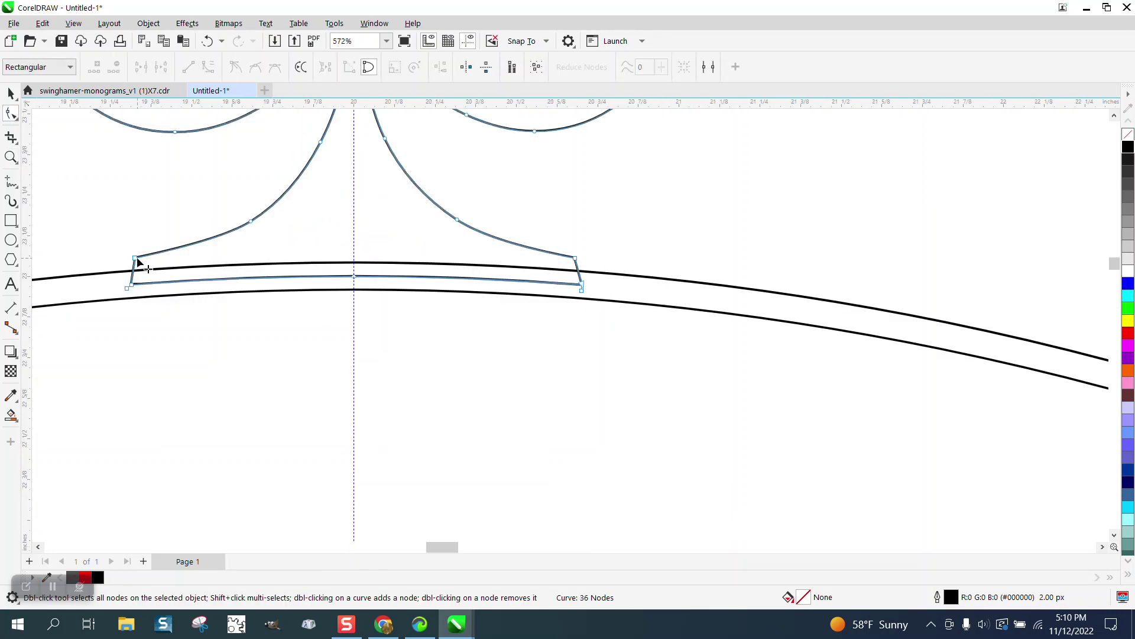
drag(135, 258, 133, 270)
drag(575, 259, 579, 271)
scroll(307, 285, down, 6)
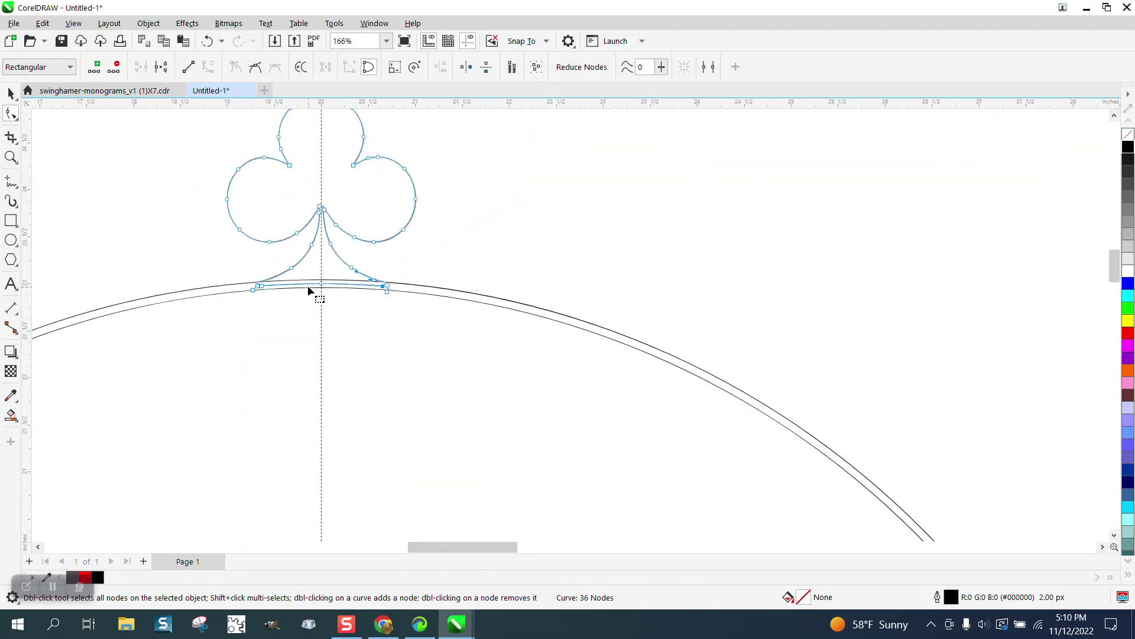
Make repeated 12° rotated copies of the club around the band, then marquee-select the whole ring.
click(11, 93)
scroll(359, 177, down, 2)
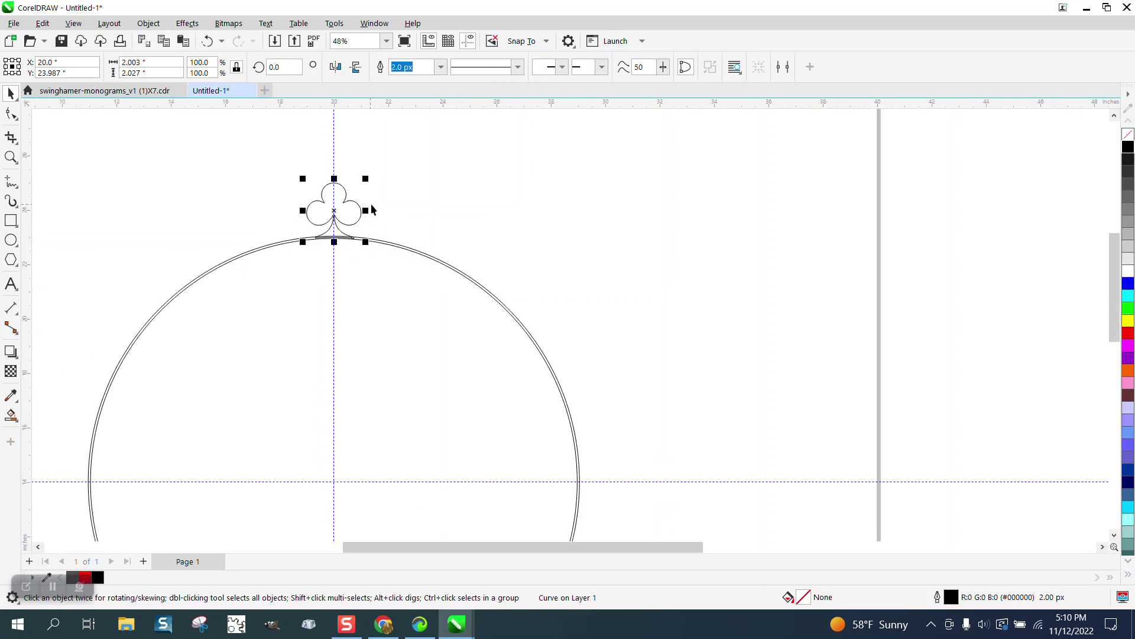
scroll(367, 207, down, 2)
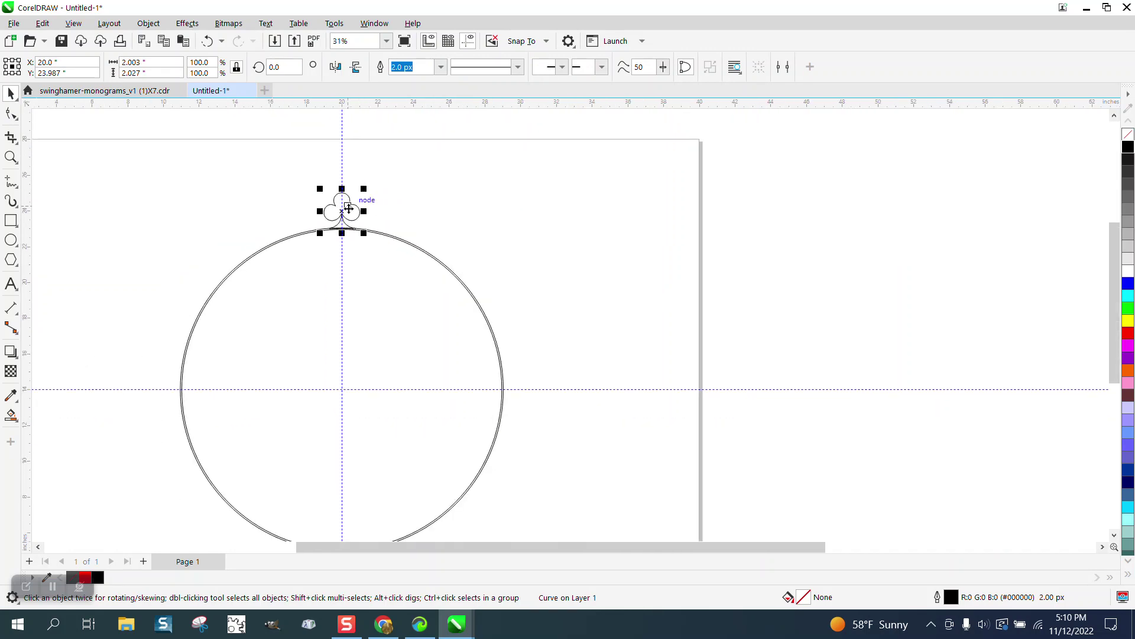
click(349, 209)
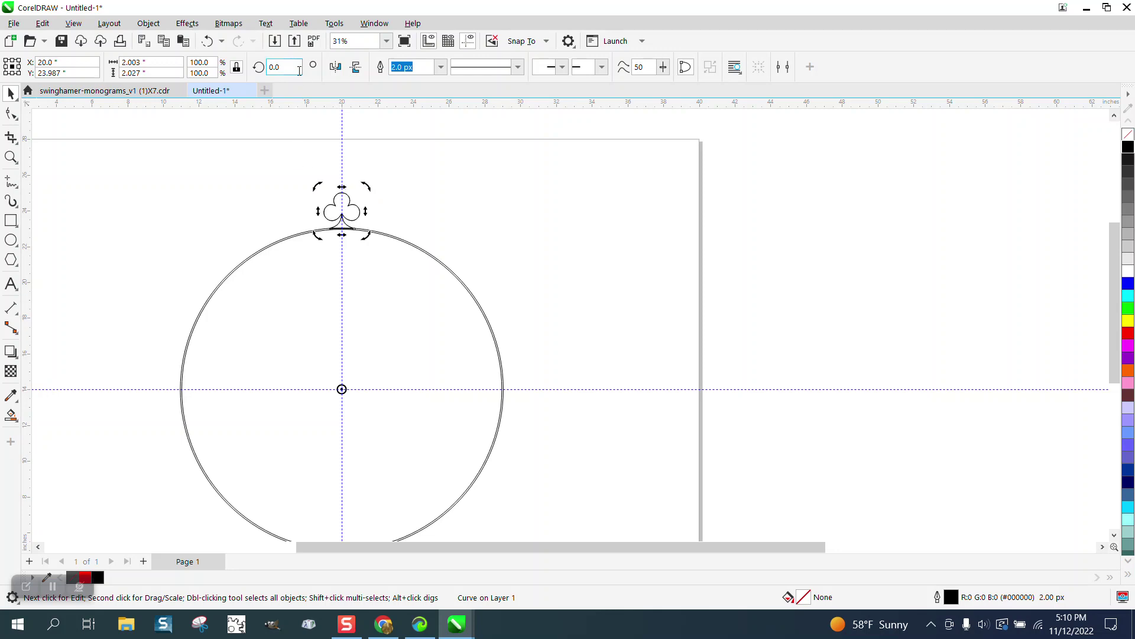
text(12)
key(Return)
key(ctrl+d)
key(ctrl+d)
key(ctrl+d)
key(ctrl+d)
key(ctrl+d)
key(ctrl+d)
key(ctrl+d)
key(ctrl+d)
key(ctrl+d)
key(ctrl+d)
key(ctrl+d)
key(ctrl+d)
key(ctrl+d)
key(ctrl+d)
key(ctrl+d)
key(ctrl+d)
key(ctrl+d)
key(ctrl+d)
key(ctrl+d)
key(ctrl+d)
key(ctrl+d)
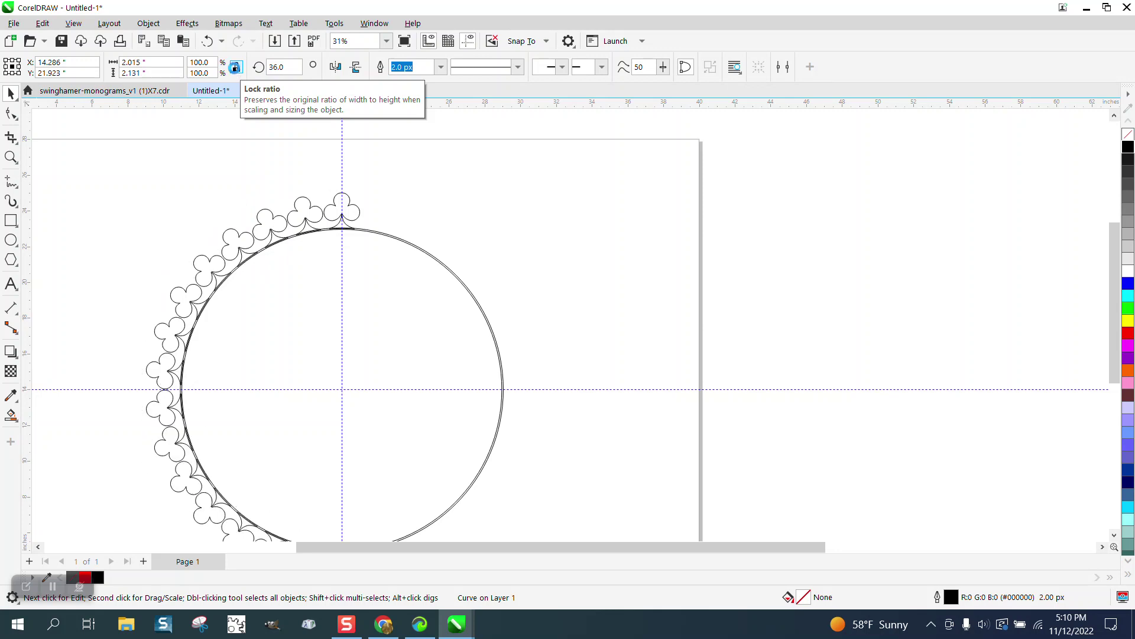
key(ctrl+d)
key(ctrl+d)
key(F3)
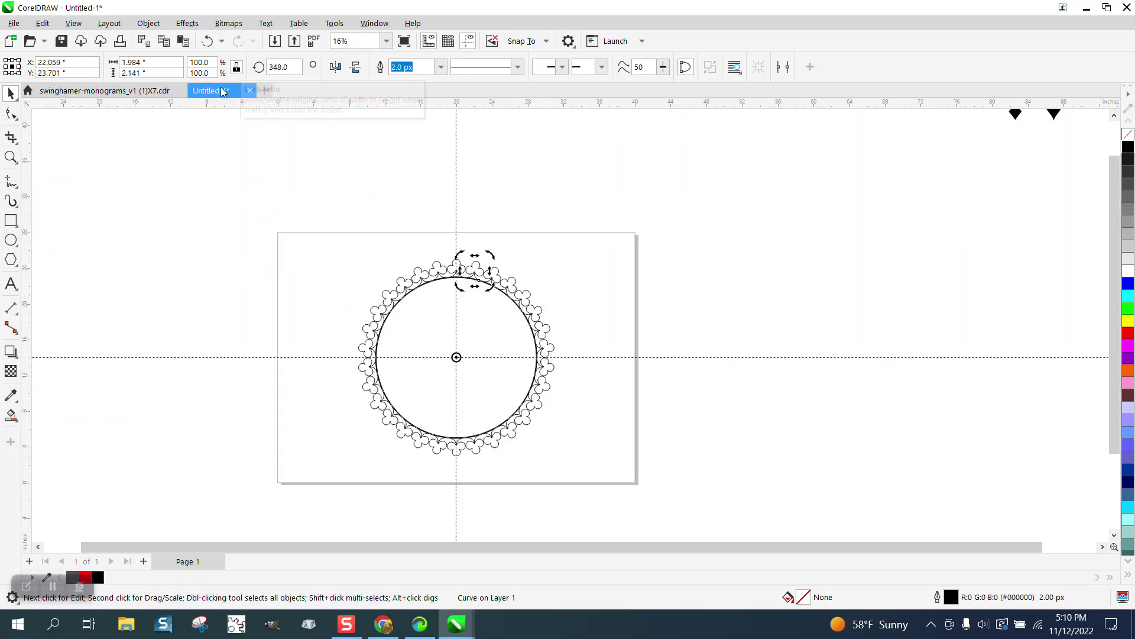
drag(339, 252, 640, 474)
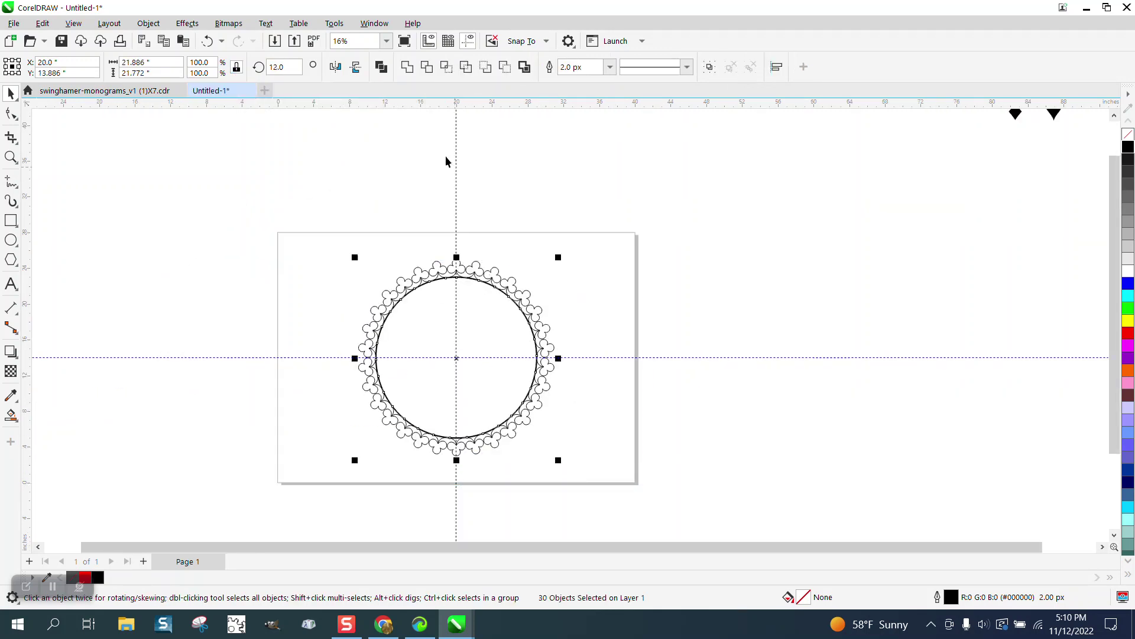
Weld the selected clubs and band into one curve and zoom to the ring's top.
click(407, 67)
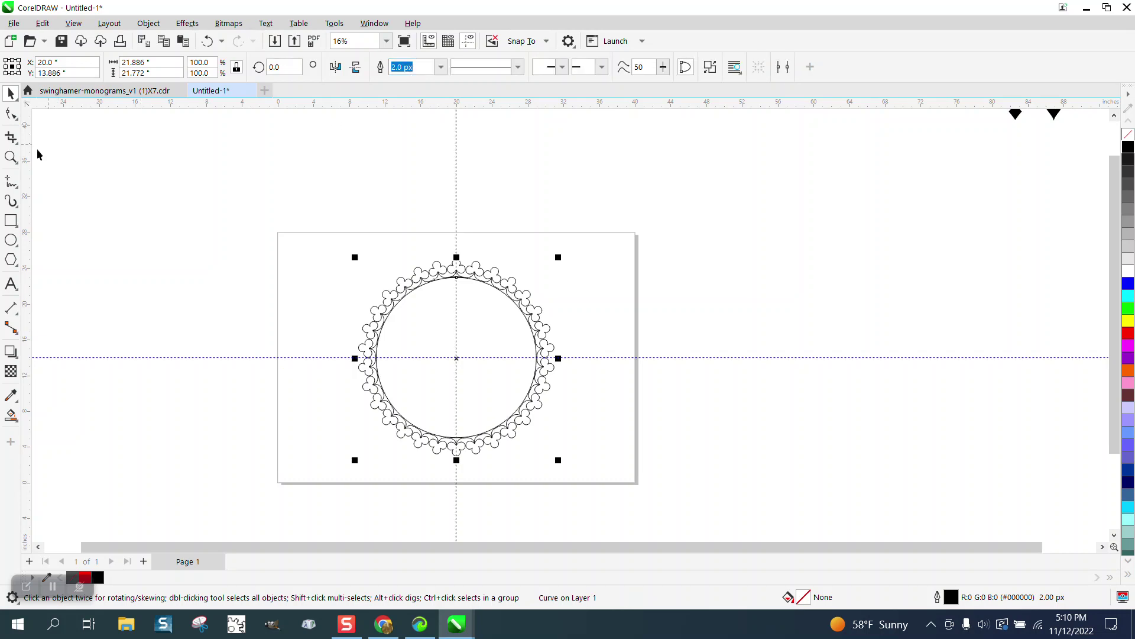
key(z)
drag(433, 251, 483, 293)
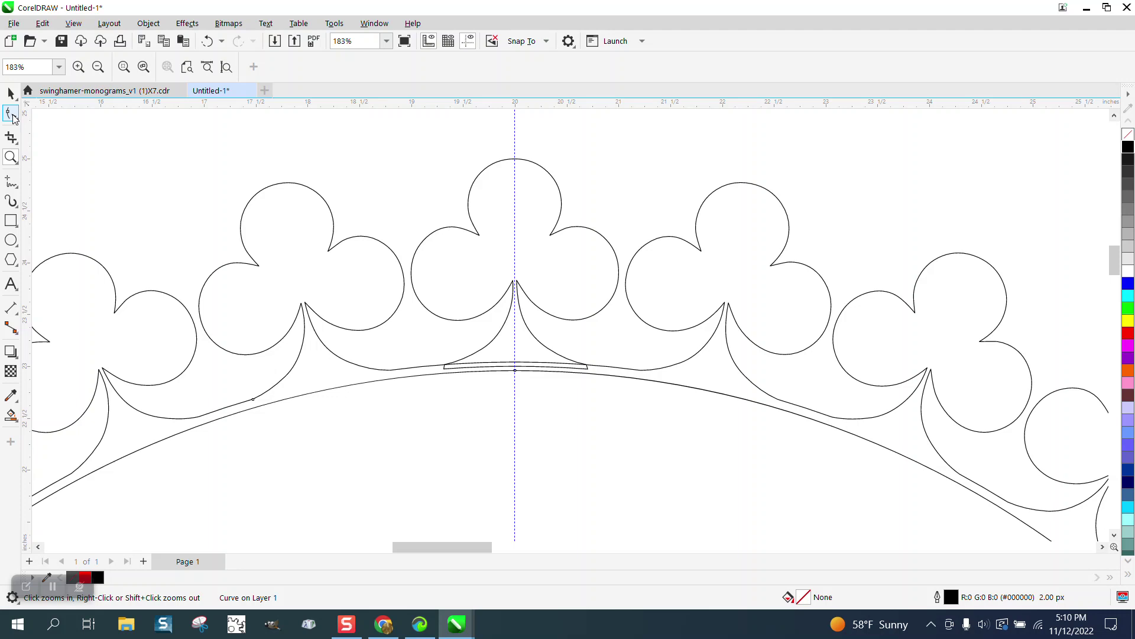
Use Virtual Segment Delete to remove the four bar segments under the top club.
click(19, 146)
click(65, 170)
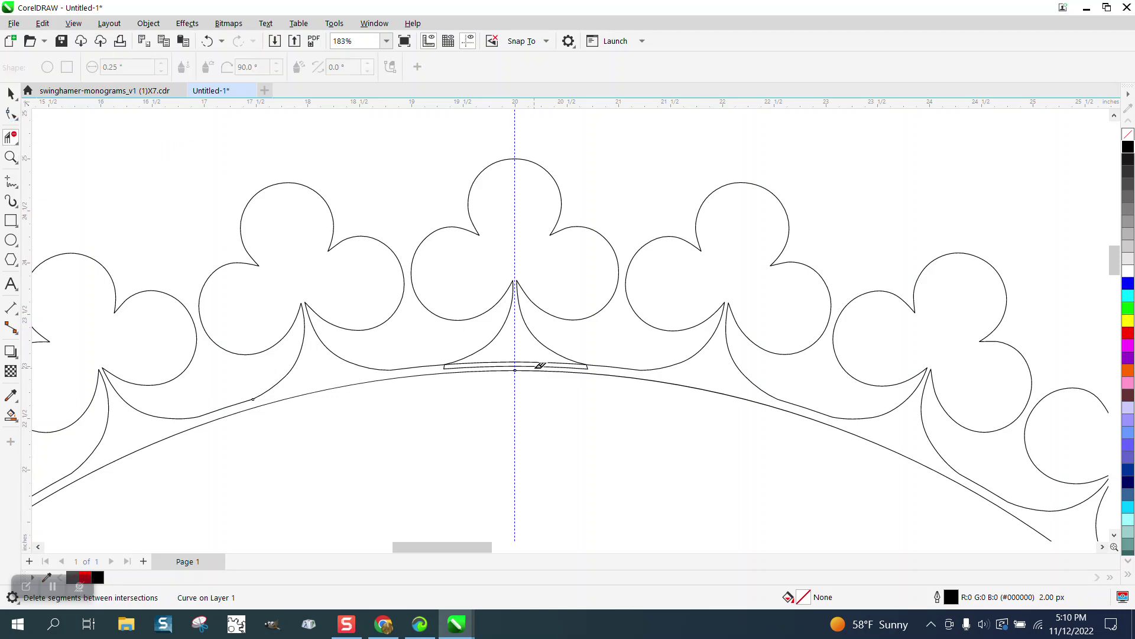
click(537, 363)
click(520, 363)
click(507, 363)
click(509, 361)
scroll(509, 346, down, 3)
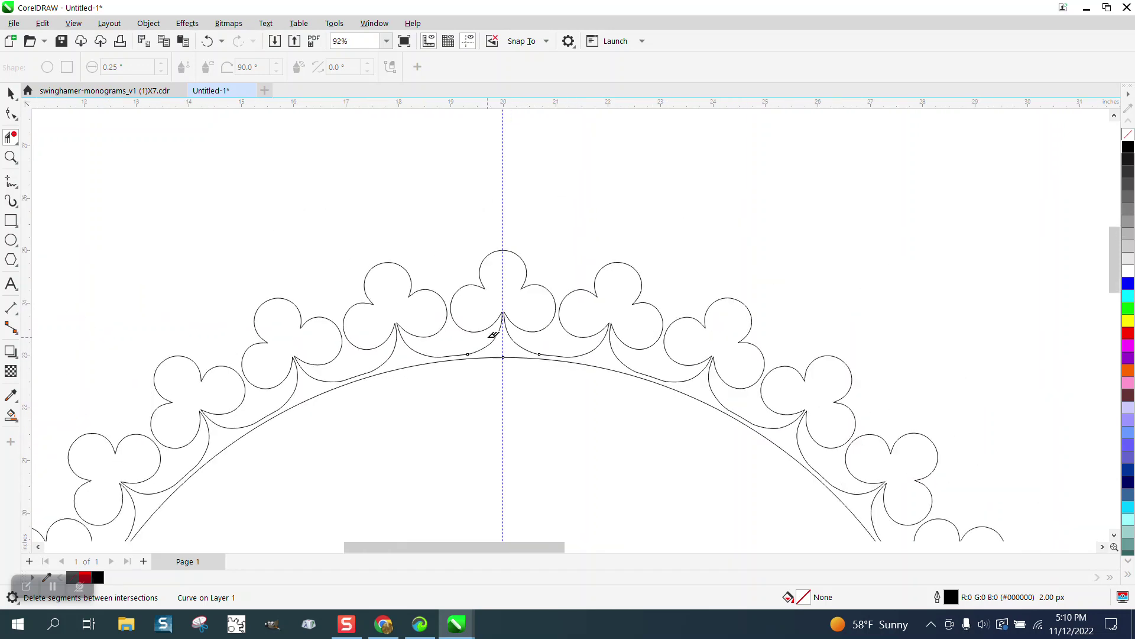
click(13, 96)
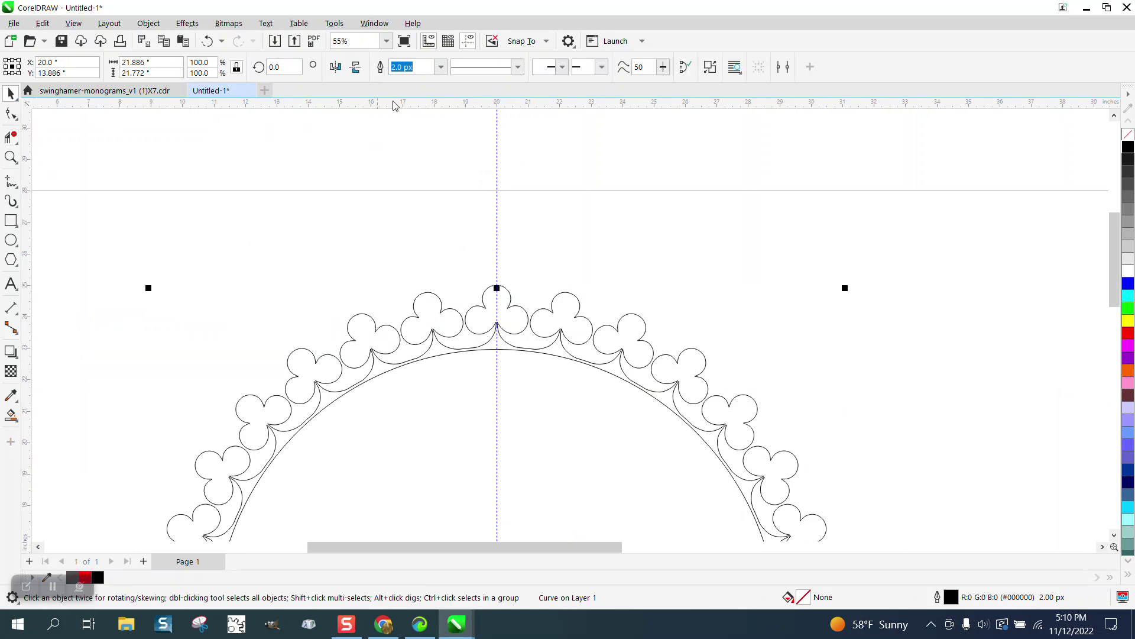
scroll(288, 178, down, 2)
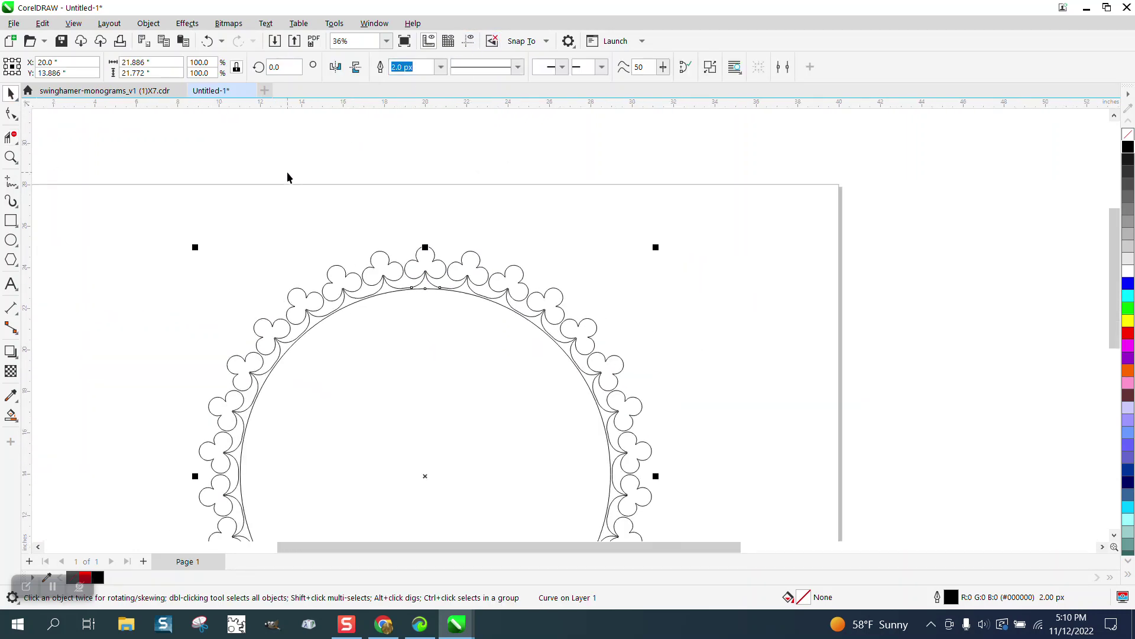
Smart-fill the club ring solid black and move the filled copy right of the outline ring.
click(11, 414)
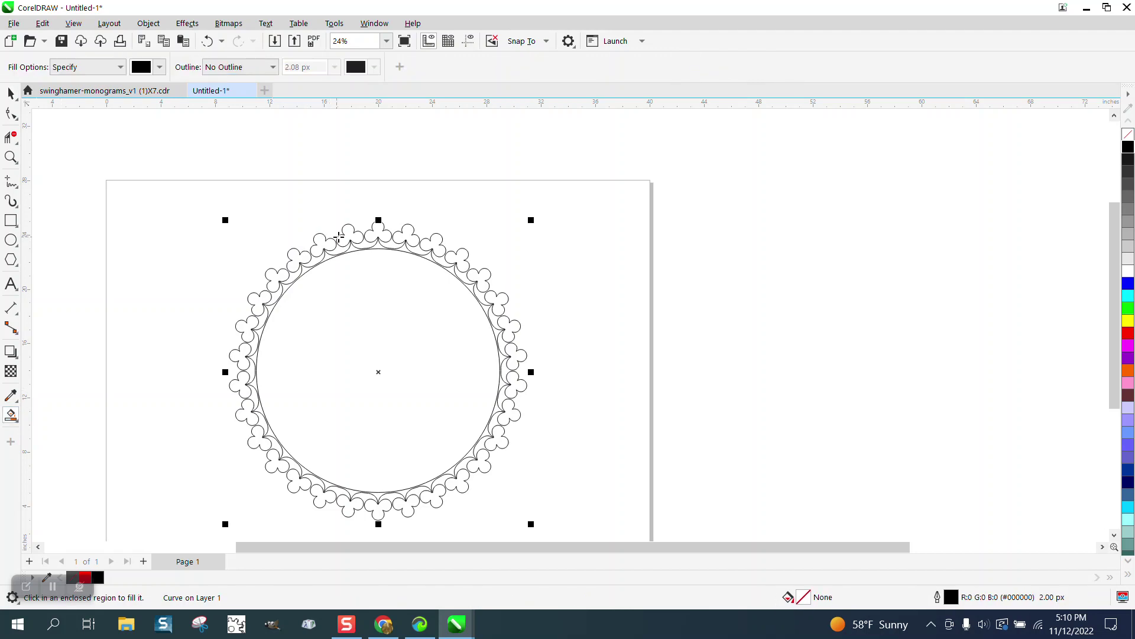
click(349, 236)
click(11, 93)
drag(377, 369, 742, 369)
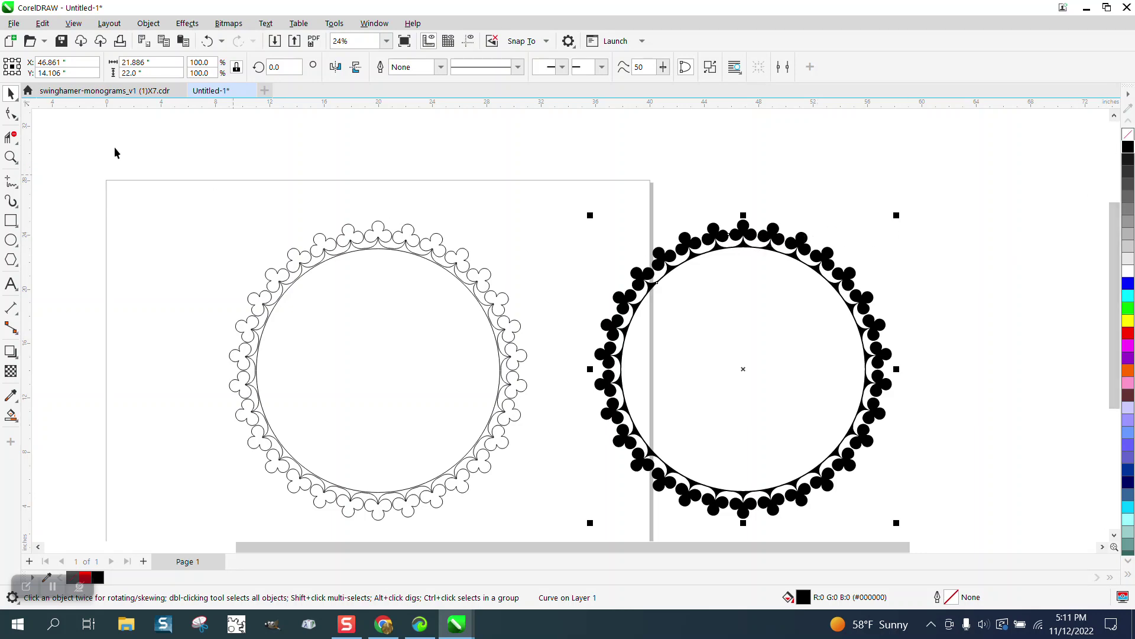
key(Escape)
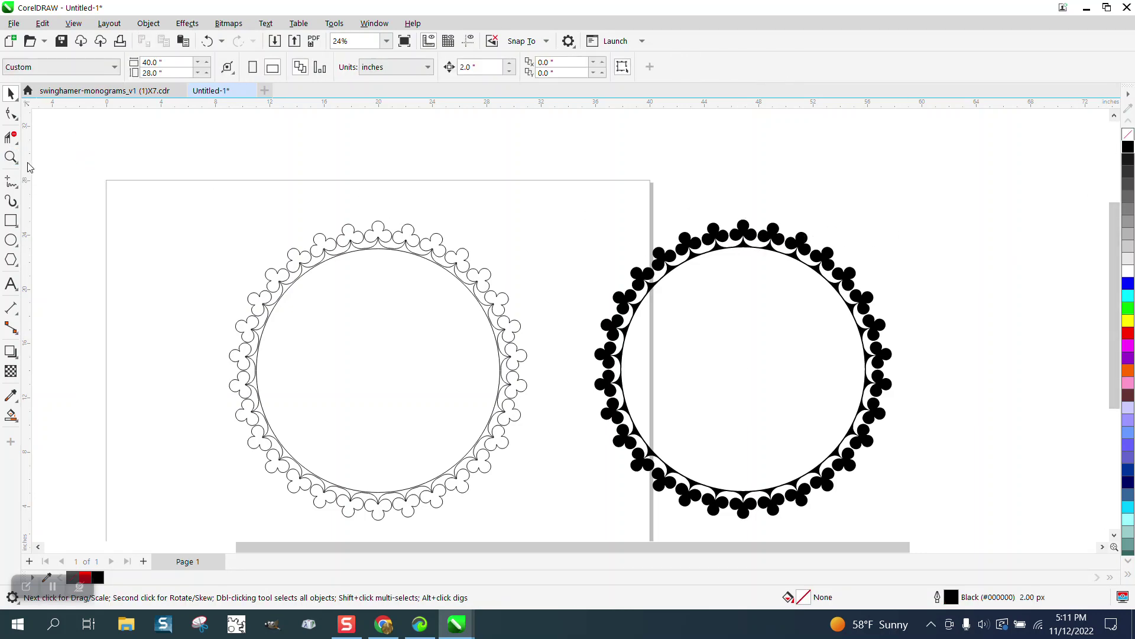
click(18, 159)
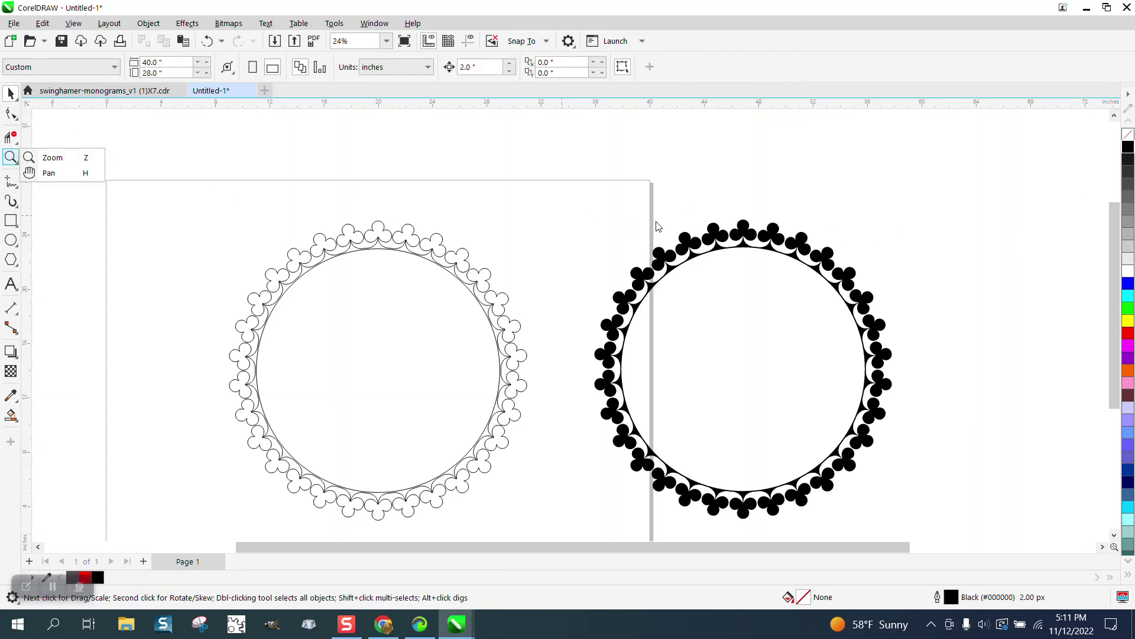
click(53, 158)
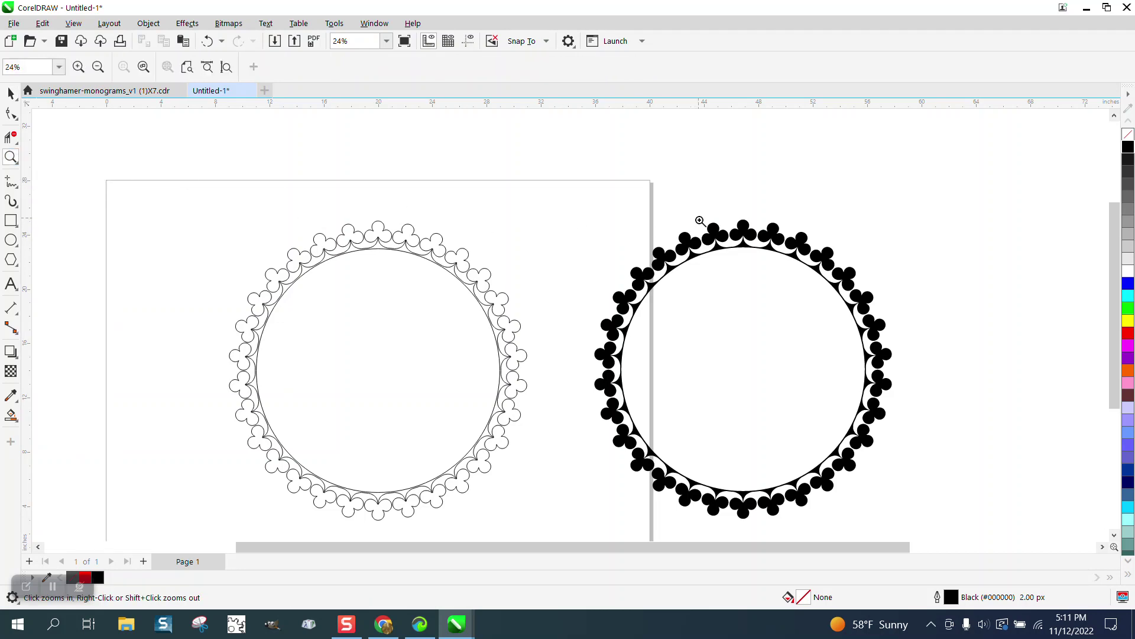
drag(707, 229, 794, 291)
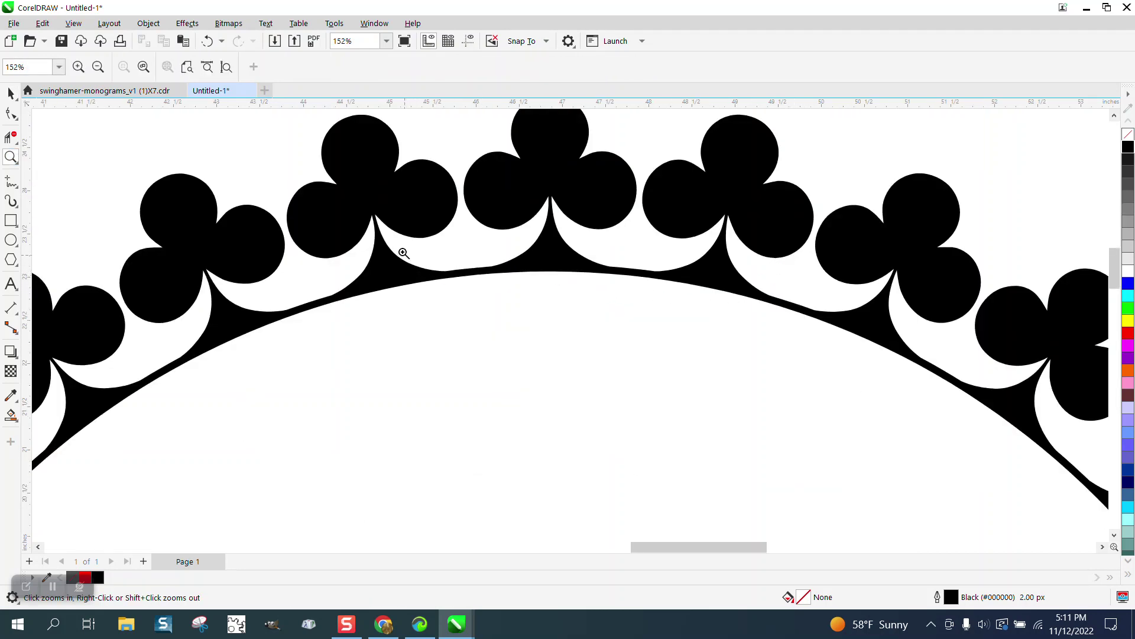
scroll(398, 252, down, 3)
scroll(400, 248, down, 4)
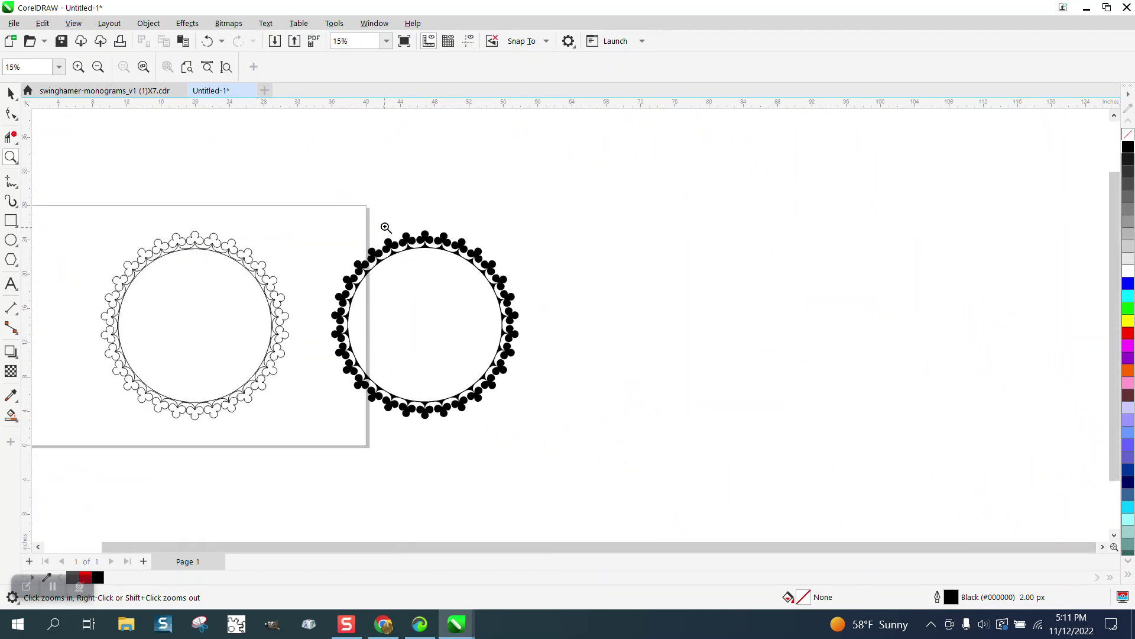
drag(386, 226, 537, 292)
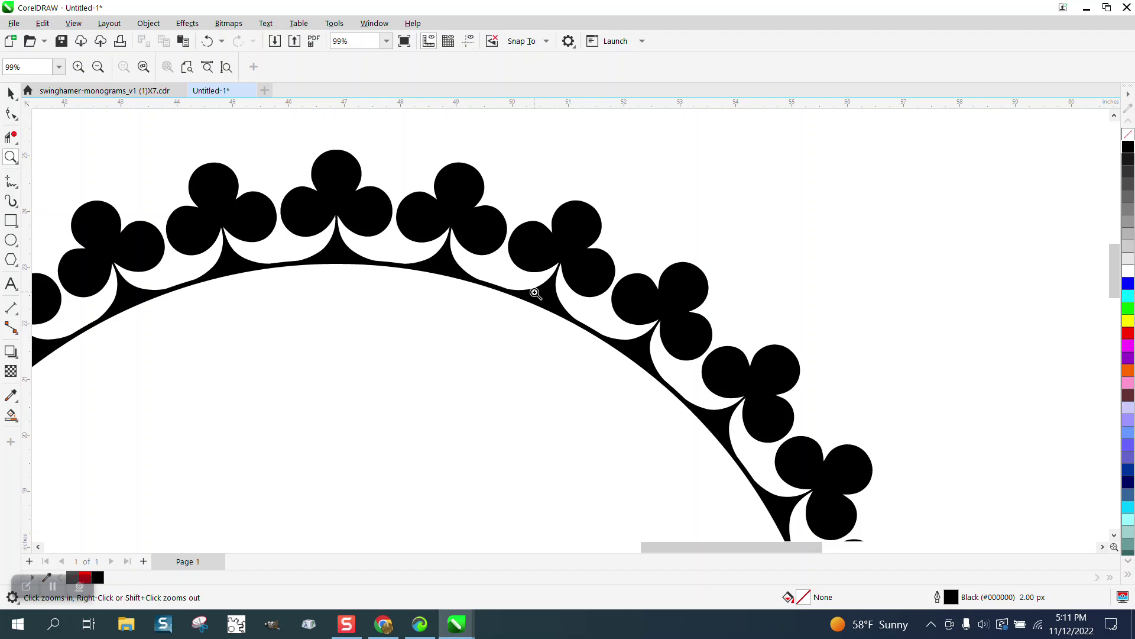